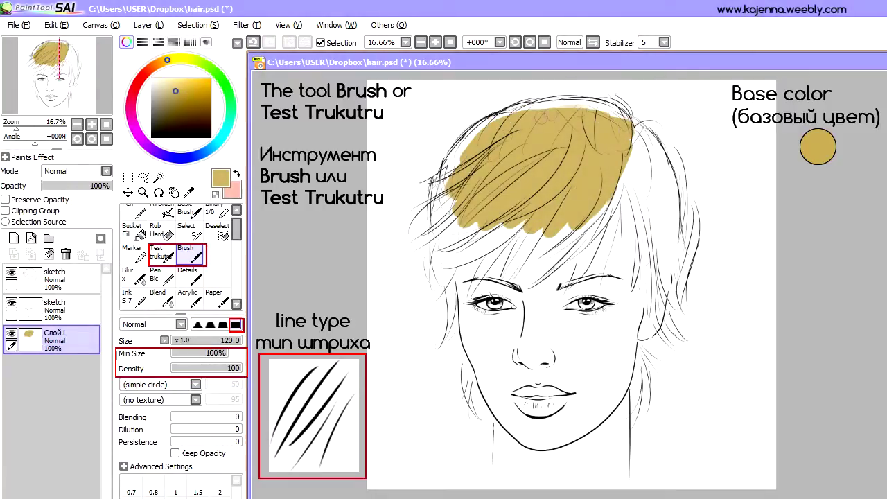
- Block in the crown and fringe with the tan base colour, using the Test trukutru brush with a 17% minimum size
left_click_drag(527, 235, 444, 208)
left_click(162, 255)
left_click(184, 357)
mouse_move(613, 119)
left_mouse_down()
mouse_move(486, 107)
mouse_move(409, 194)
mouse_move(430, 208)
left_mouse_up()
key("]")
key("]")
mouse_move(464, 160)
left_mouse_down()
mouse_move(422, 236)
mouse_move(489, 288)
mouse_move(534, 236)
mouse_move(568, 232)
left_mouse_up()
- Paint tan base strands down both sides of the face and beside the neck, reaching brush size 60
key("[")
mouse_move(603, 204)
left_mouse_down()
mouse_move(527, 284)
mouse_move(638, 301)
mouse_move(631, 291)
mouse_move(665, 132)
mouse_move(683, 295)
left_mouse_up()
key("]")
left_click_drag(683, 340, 668, 239)
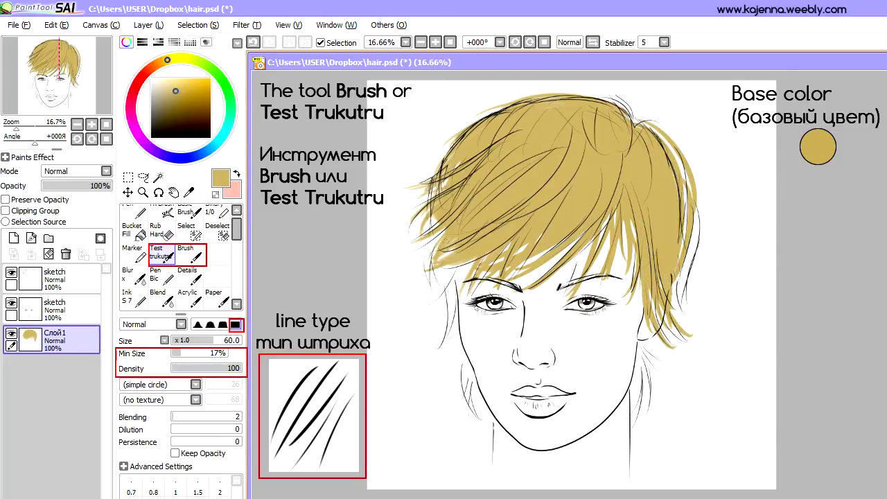
left_click_drag(463, 264, 444, 325)
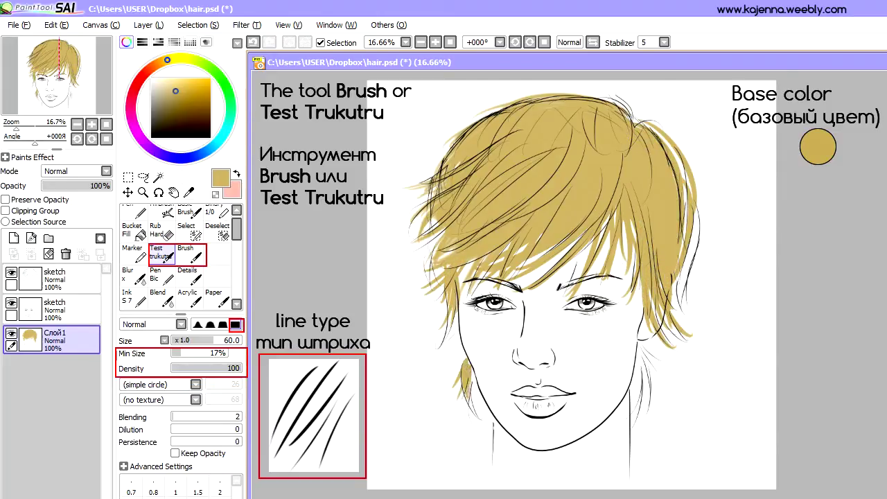
left_click_drag(638, 426, 648, 371)
left_click_drag(636, 410, 665, 348)
- Add thin tan strands along the top of the head and in the fringe above the viewer's-right eye
key("[")
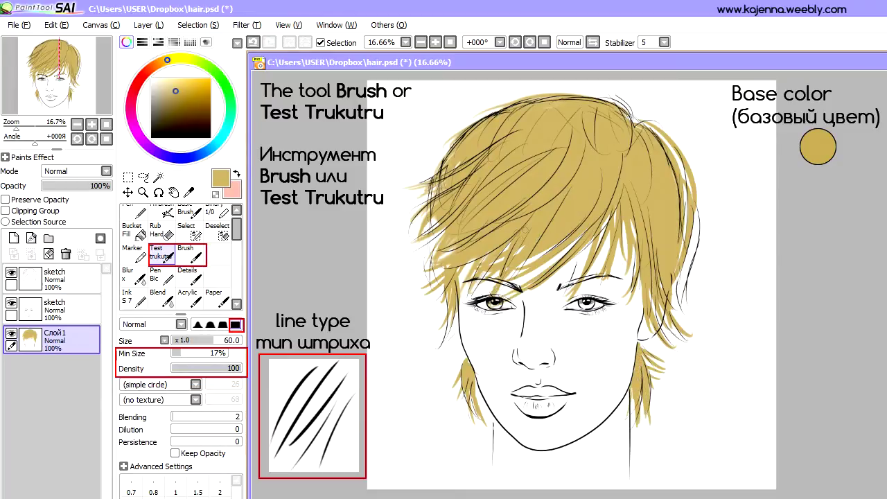
left_click_drag(565, 102, 630, 93)
key("[")
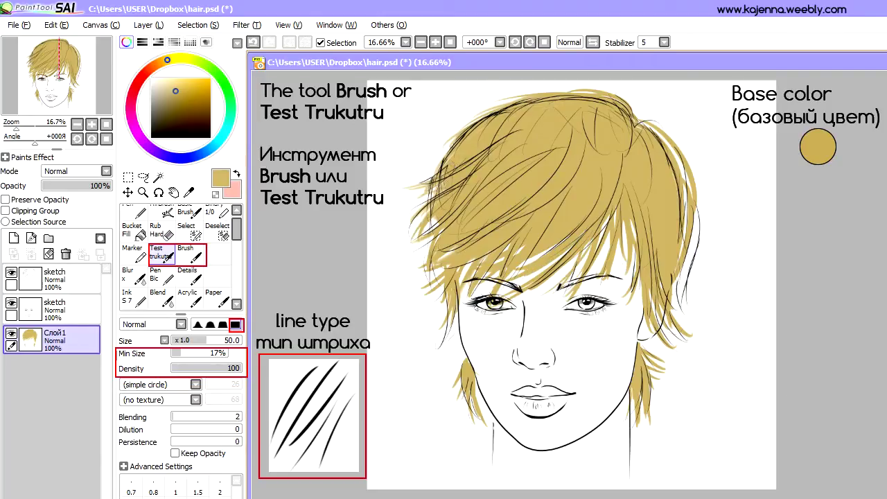
key("e")
left_click(159, 253)
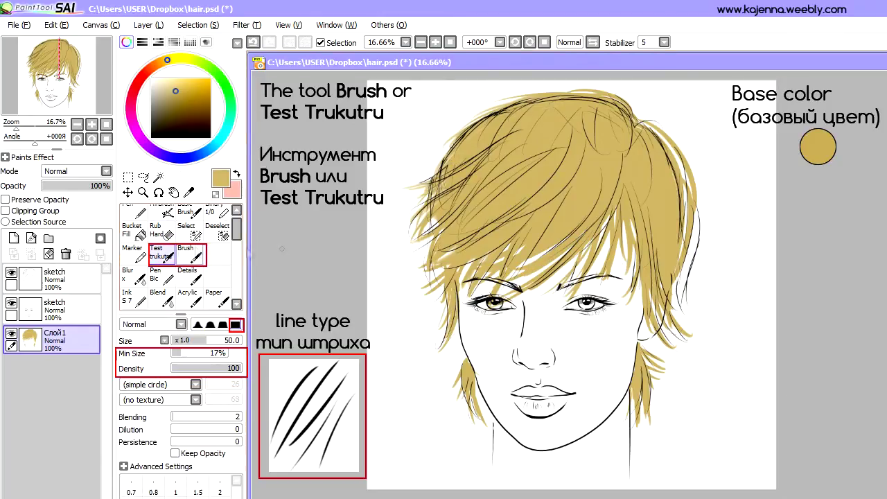
left_click_drag(625, 229, 627, 302)
left_click_drag(633, 223, 634, 290)
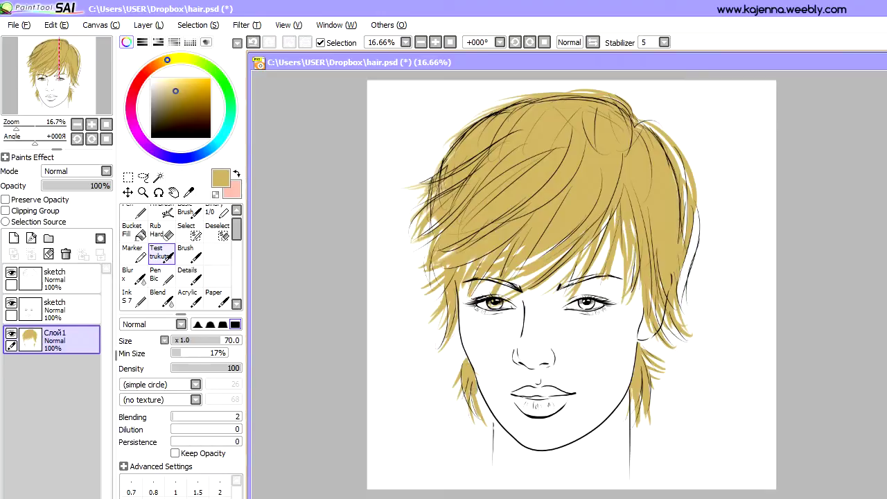
- Preserve the hair layer's opacity and paint medium-brown shadow strands across the crown at brush size 120
left_click(6, 199)
left_click(542, 141, "alt")
mouse_move(593, 118)
left_mouse_down()
mouse_move(527, 184)
mouse_move(471, 176)
left_mouse_up()
left_click_drag(569, 128, 437, 222)
left_click_drag(596, 142, 430, 242)
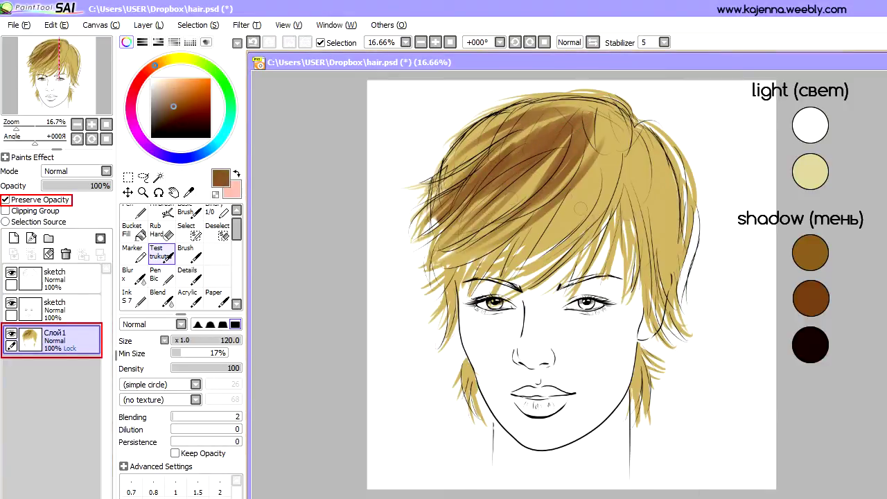
- Deepen the shadows with dark brown strokes on the crown, the viewer's-left temple and both neck locks
left_click(510, 200, "alt")
left_click_drag(538, 160, 486, 220)
left_click_drag(548, 125, 451, 239)
left_click_drag(565, 107, 447, 205)
mouse_move(589, 142)
left_mouse_down()
mouse_move(463, 264)
mouse_move(436, 324)
left_mouse_up()
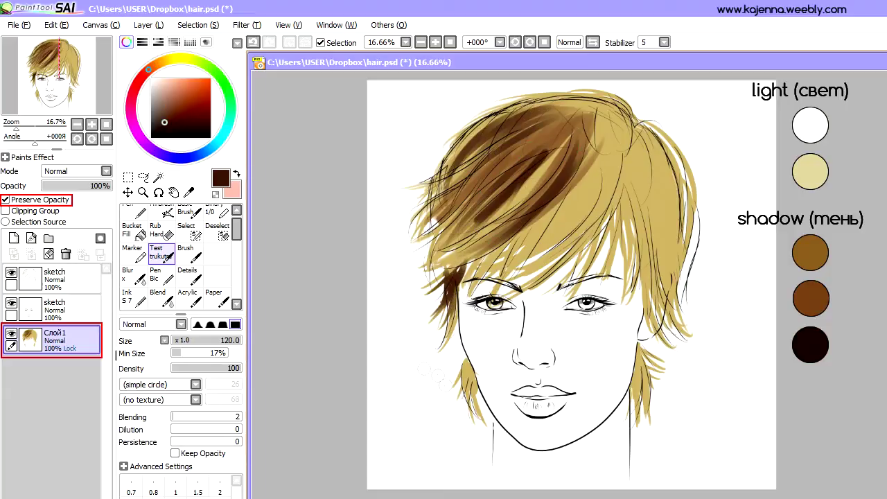
left_click_drag(475, 362, 463, 406)
left_click_drag(642, 352, 632, 411)
- Brush strands of the lightest shadow brown from the parting across the crown at brush size 100
left_click(810, 253, "alt")
key("bracketleft")
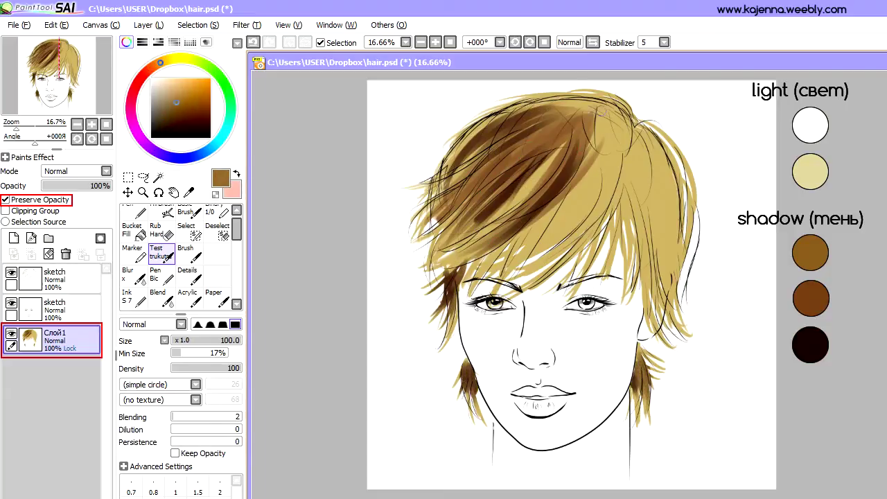
left_click_drag(603, 93, 478, 138)
left_click_drag(565, 146, 458, 242)
- Paint strands of the darkest shadow colour through the crown, fringe and the hair beside the parting
left_click(811, 345, "alt")
left_click_drag(520, 177, 451, 249)
left_click_drag(534, 156, 443, 232)
left_click_drag(534, 135, 440, 218)
left_click_drag(468, 156, 433, 236)
left_click_drag(537, 191, 437, 266)
key("bracketright")
mouse_move(624, 125)
left_mouse_down()
mouse_move(589, 182)
mouse_move(620, 244)
left_mouse_up()
left_click_drag(669, 136, 652, 202)
mouse_move(610, 182)
left_mouse_down()
mouse_move(510, 267)
mouse_move(504, 258)
left_mouse_up()
- Paint reddish-brown shadow strands through the fringe down towards the eyebrows
left_click(810, 299, "alt")
left_click_drag(582, 192, 484, 284)
left_click_drag(513, 240, 467, 292)
left_click_drag(559, 247, 492, 296)
left_click_drag(617, 194, 512, 279)
left_click_drag(615, 190, 578, 276)
- Paint pale yellow highlight strands from the parting across the crown and down the viewer's-right side at brush size 120
left_click(811, 171, "alt")
left_click_drag(627, 117, 596, 162)
left_click_drag(625, 136, 576, 221)
left_click_drag(627, 149, 568, 239)
left_click_drag(603, 118, 545, 181)
left_click_drag(579, 139, 492, 226)
left_click_drag(669, 137, 632, 187)
left_click_drag(676, 139, 636, 221)
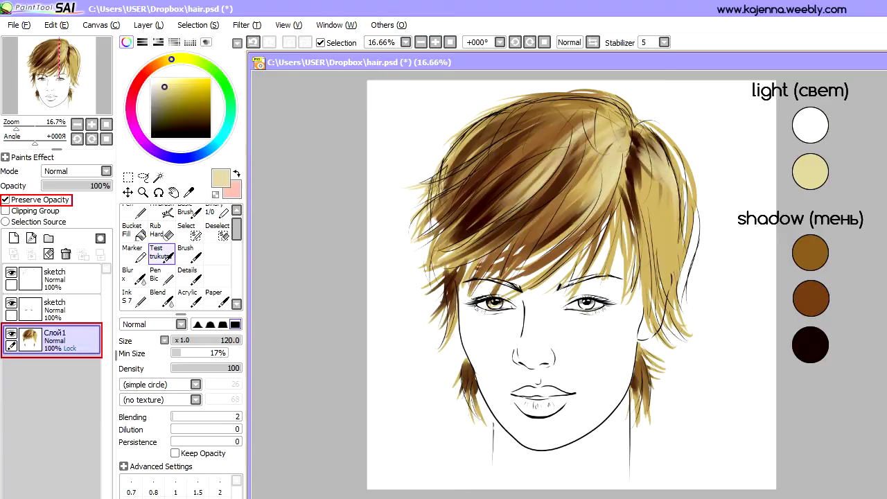
- Shade the hair on the viewer's-right of the parting with reddish-brown strokes
left_click(811, 298, "alt")
left_click_drag(672, 159, 634, 240)
left_click_drag(679, 136, 641, 198)
left_click_drag(646, 164, 628, 201)
left_click_drag(645, 201, 617, 251)
- Add white and pale yellow highlights down the viewer's-right side of the hair at brush size 100
key("bracketleft")
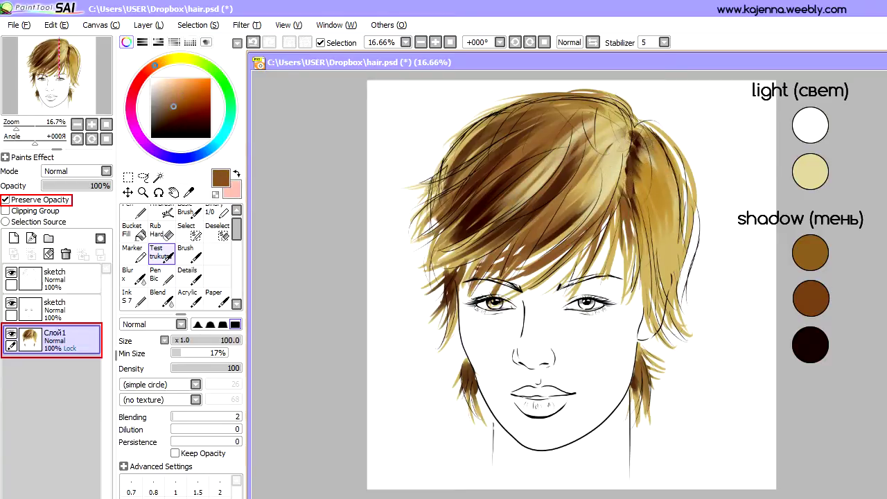
left_click(811, 125, "alt")
mouse_move(658, 136)
left_mouse_down()
mouse_move(632, 208)
mouse_move(649, 254)
left_mouse_up()
left_click(810, 172, "alt")
left_click_drag(681, 181, 655, 257)
left_click_drag(693, 177, 648, 332)
- Add reddish-brown shadows to the lower strands beside the viewer's-right cheek and the fringe ends
left_click(811, 298, "alt")
left_click_drag(676, 267, 662, 323)
left_click_drag(638, 247, 624, 302)
left_click_drag(617, 211, 603, 277)
key("bracketleft")
- Hide the top sketch layer and paint strands of the lightest shadow brown from the parting over the crown
left_click(11, 274)
left_click(811, 171, "alt")
key("bracketright")
left_click(810, 252, "alt")
mouse_move(627, 96)
left_mouse_down()
mouse_move(576, 125)
mouse_move(530, 197)
left_mouse_up()
key("bracketleft")
key("bracketleft")
left_click_drag(618, 143, 588, 197)
- Paint finer pale yellow strands across the crown with a smaller brush
left_click(810, 172, "alt")
key("bracketleft")
left_click_drag(589, 156, 479, 208)
mouse_move(589, 115)
left_mouse_down()
mouse_move(494, 197)
mouse_move(450, 203)
left_mouse_up()
- Smooth the colour transitions beside the parting with the Ol Water tool
scroll(164, 258, "down", 3)
left_click(217, 267)
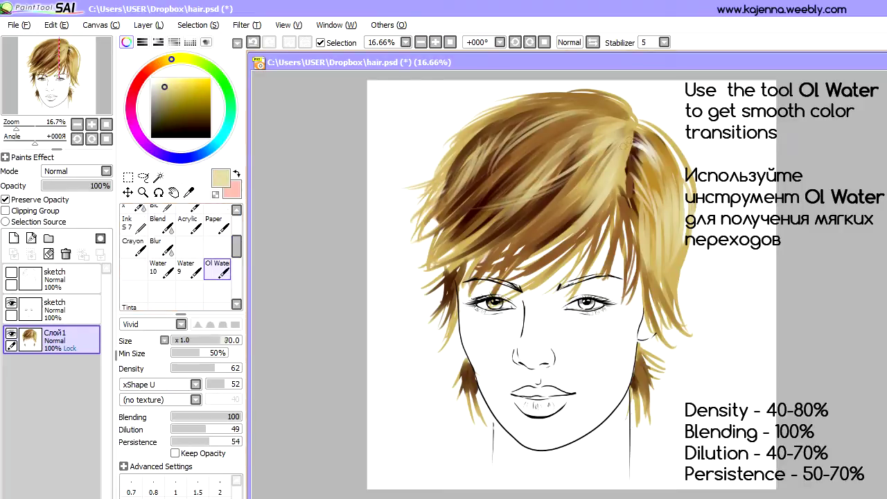
left_click_drag(639, 137, 624, 212)
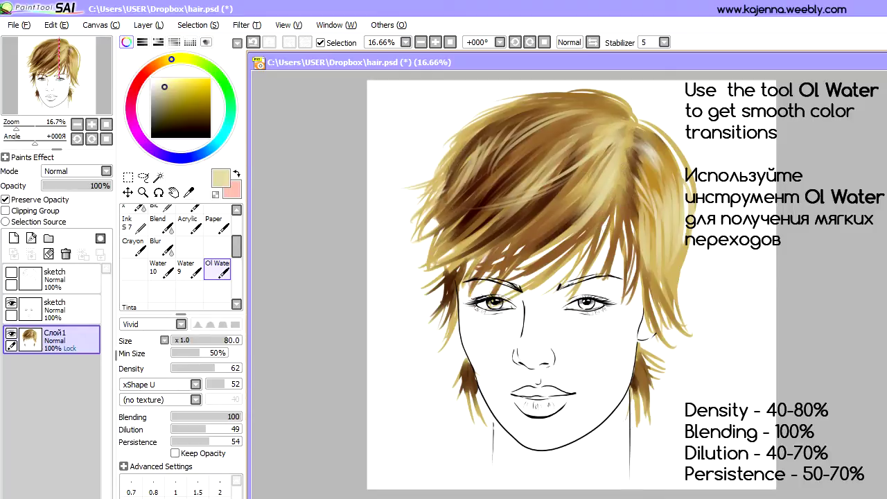
- Paint strands in colours sampled from the hair down from the parting with the Test trukutru brush at size 70
scroll(180, 249, "up", 3)
left_click(161, 244)
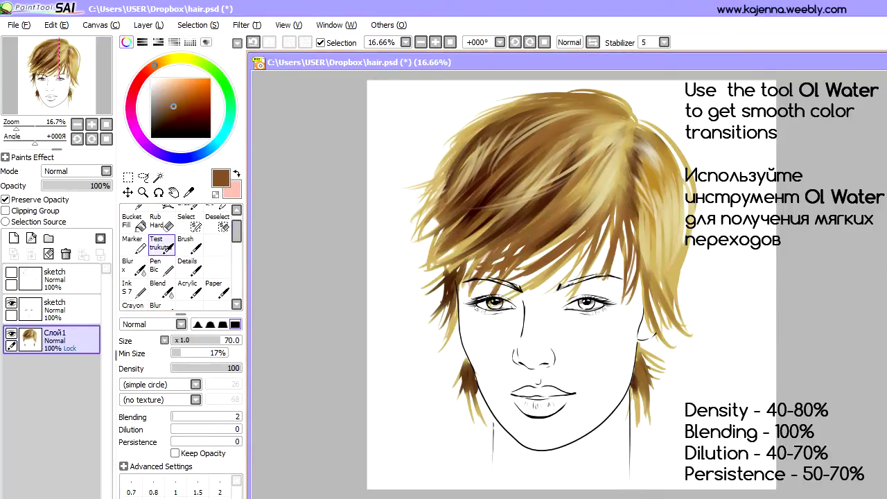
left_click(544, 226, "alt")
left_click(619, 125, "alt")
left_click_drag(617, 123, 596, 191)
left_click_drag(610, 152, 576, 222)
- Paint sampled-colour strands on the viewer's-right side and just below the parting at brush size 80
key("bracketright")
left_click_drag(655, 129, 667, 232)
left_click(649, 156, "alt")
left_click_drag(657, 158, 636, 238)
left_click(627, 132, "alt")
mouse_move(631, 127)
left_mouse_down()
mouse_move(605, 197)
mouse_move(628, 128)
mouse_move(608, 185)
mouse_move(622, 195)
mouse_move(612, 247)
left_mouse_up()
- Sample a very dark brown and paint shadow strands below the parting and through the fringe beside it
left_click(624, 139, "alt")
left_click(627, 129, "alt")
left_click(621, 187, "alt")
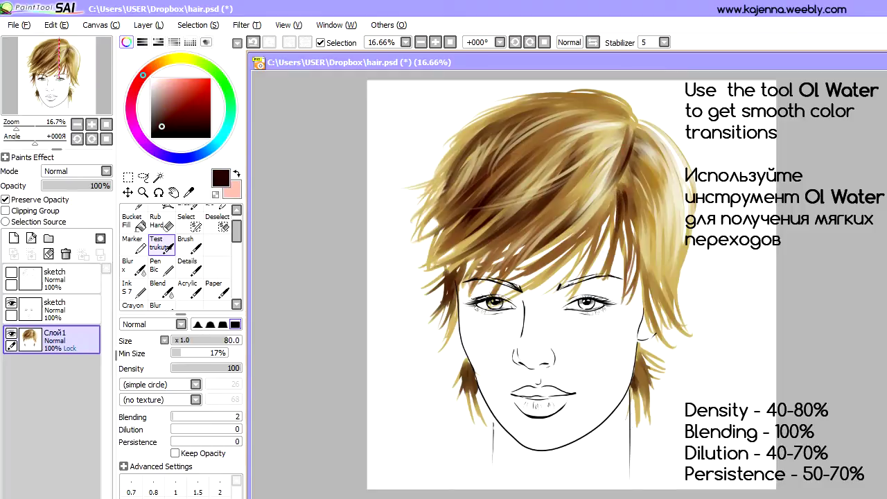
left_click_drag(621, 178, 576, 251)
left_click_drag(651, 186, 627, 276)
- Enlarge the brush list and blend the dark strands below the parting with the Ol Water tool at size 80
left_click_drag(181, 309, 180, 341)
left_click(216, 332)
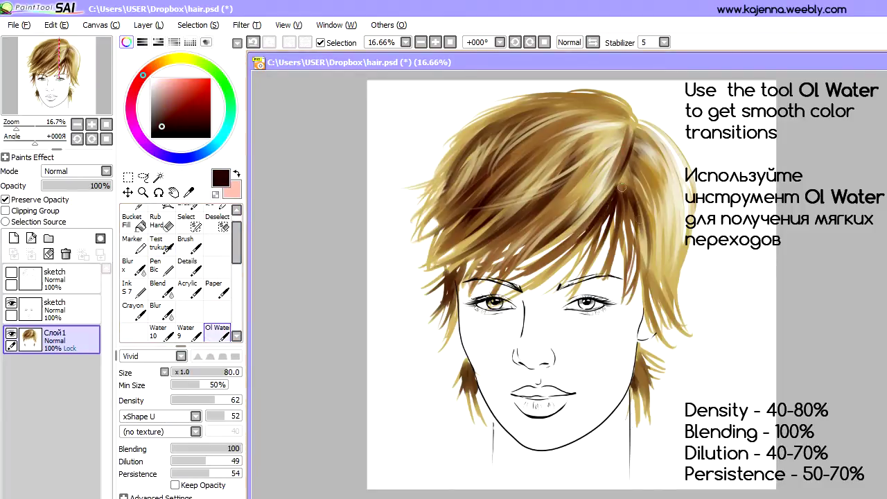
left_click_drag(620, 166, 596, 229)
left_click_drag(656, 197, 641, 263)
left_click_drag(638, 226, 610, 242)
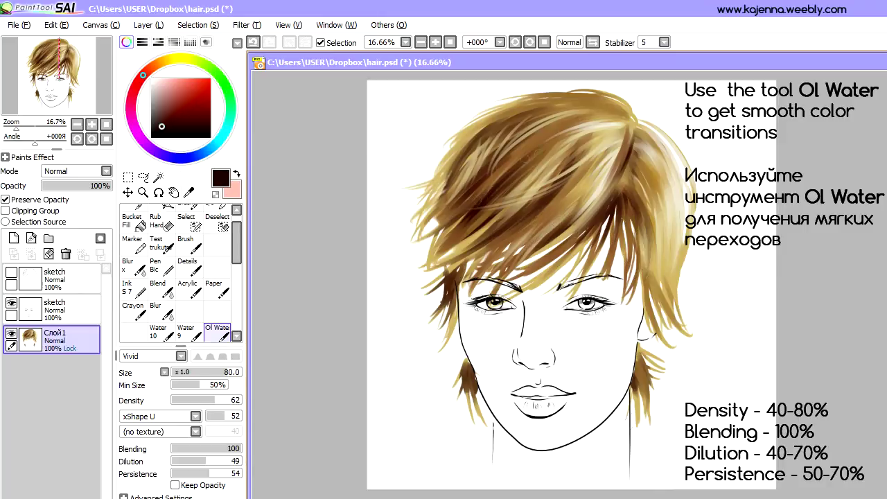
- Paint pale yellow strands along the top of the hair and into the fringe with the Test trukutru brush
left_click(161, 244)
left_click(506, 115, "alt")
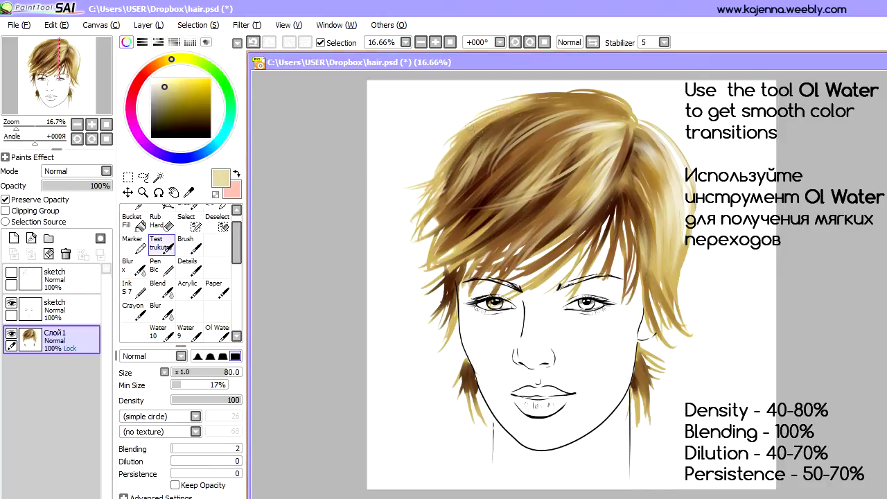
left_click_drag(506, 115, 589, 104)
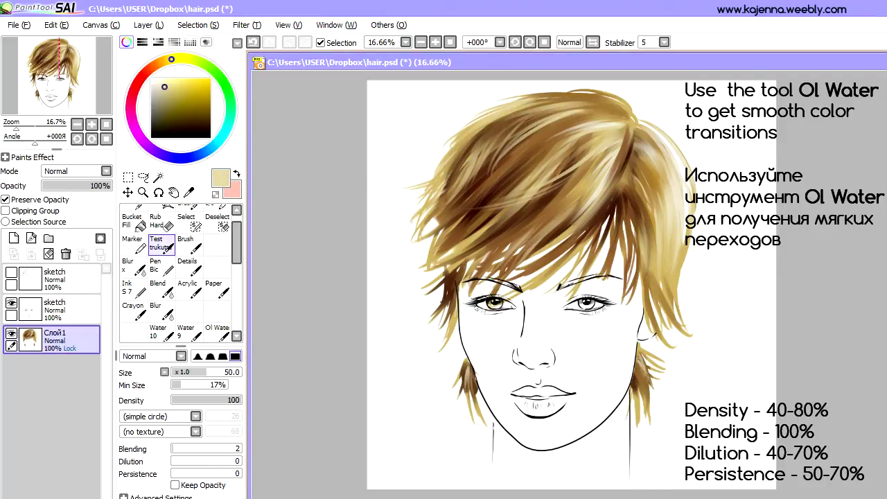
left_click(527, 229, "alt")
mouse_move(548, 212)
left_mouse_down()
mouse_move(489, 260)
mouse_move(506, 274)
left_mouse_up()
- Create a new layer above the hair layer and draw thin individual hairs with a much smaller brush
left_click(527, 229, "alt")
left_click(13, 238)
scroll(601, 161, "up", 1)
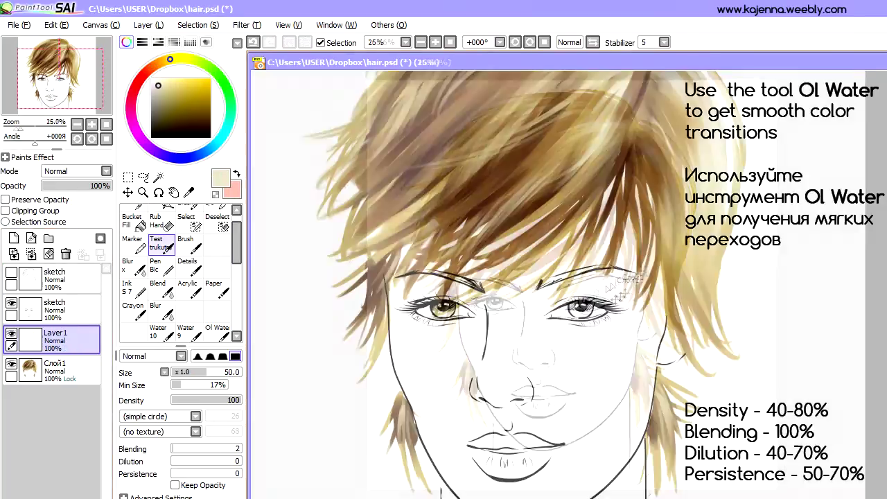
key("bracketleft")
key("bracketleft")
key("bracketleft")
key("bracketleft")
key("bracketleft")
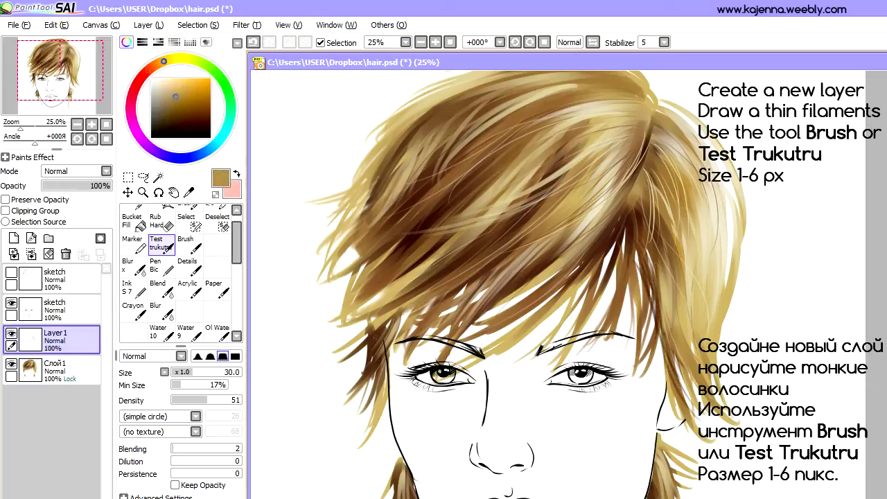
- Set the Test trukutru brush to the hardest edge shape, density 94 and blending 68, and sample a dark brown
left_click(235, 356)
left_click(236, 401)
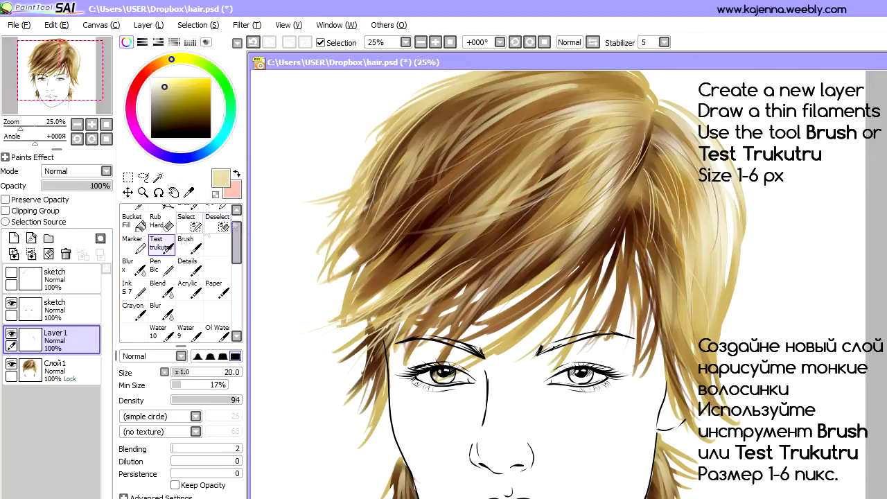
left_click(161, 222)
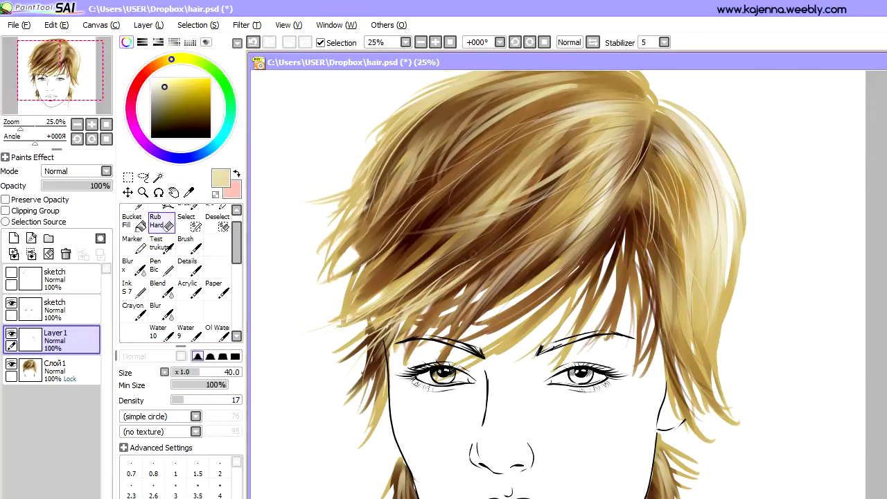
left_click(161, 244)
left_click(627, 216, "alt")
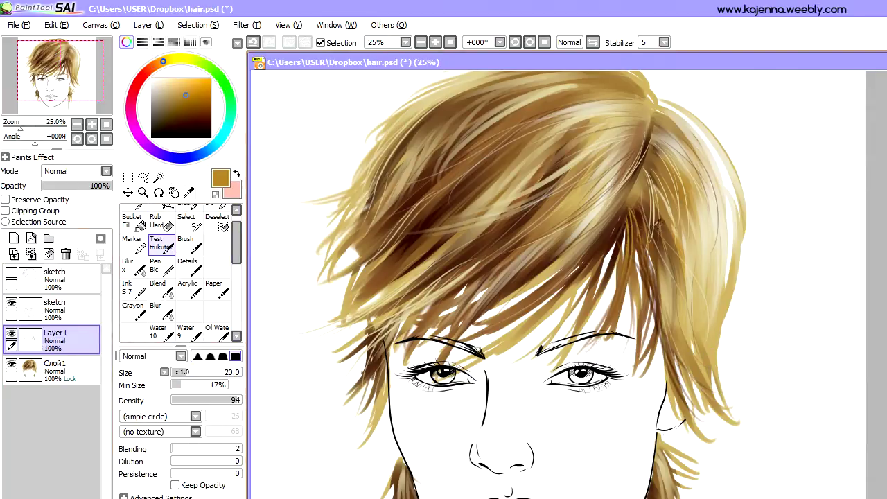
left_click(631, 291, "alt")
left_click(220, 449)
- Draw thin dark brown and sampled lighter hairs from the parting through the fringe at brush size 20
left_click_drag(627, 184, 544, 295)
left_click_drag(639, 159, 572, 243)
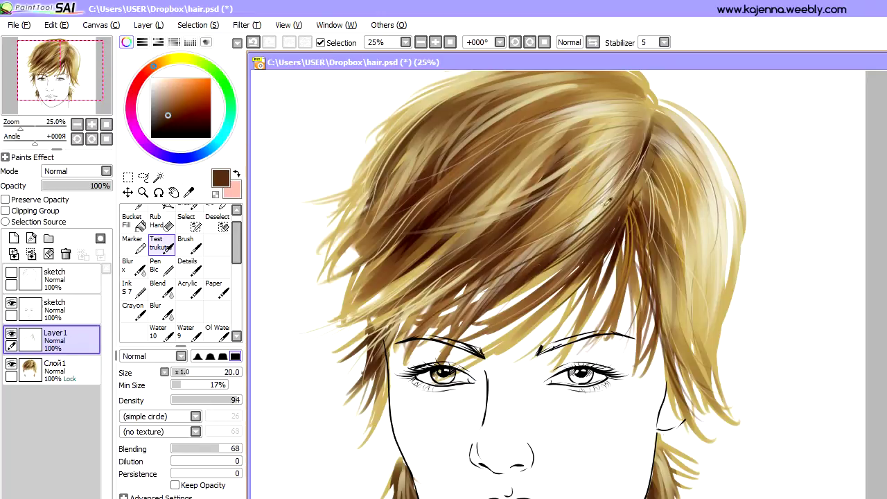
left_click_drag(613, 202, 424, 324)
left_click(596, 208, "alt")
left_click_drag(568, 229, 466, 276)
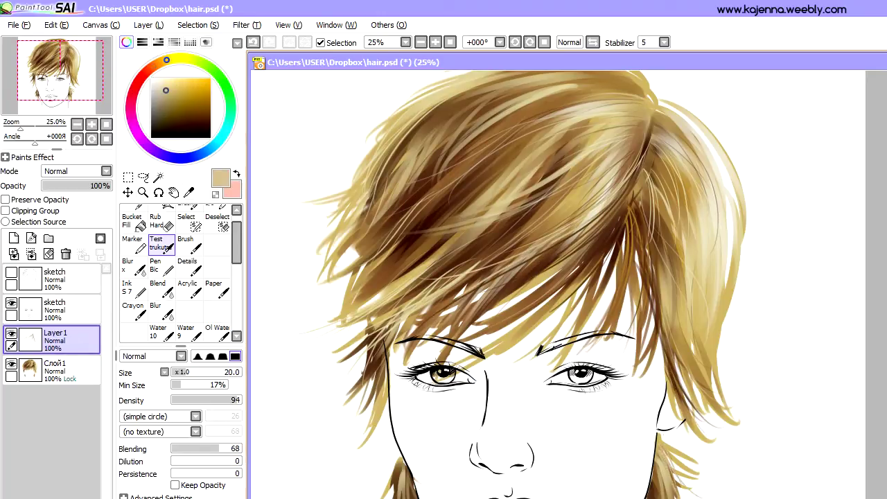
left_click(680, 466, "alt")
left_click_drag(555, 305, 485, 378)
left_click(527, 326, "alt")
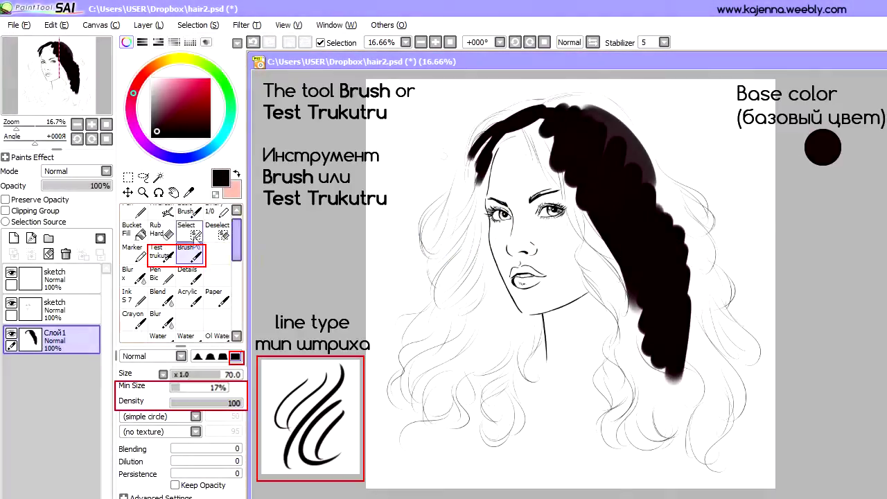
- In hair2.psd, paint near-black base strands and wavy locks down the viewer's-left side with the Test trukutru brush at size 70
left_click(161, 255)
mouse_move(522, 111)
left_mouse_down()
mouse_move(467, 148)
mouse_move(421, 247)
left_mouse_up()
left_click_drag(470, 180, 427, 285)
left_click_drag(463, 240, 386, 360)
left_click_drag(444, 312, 409, 423)
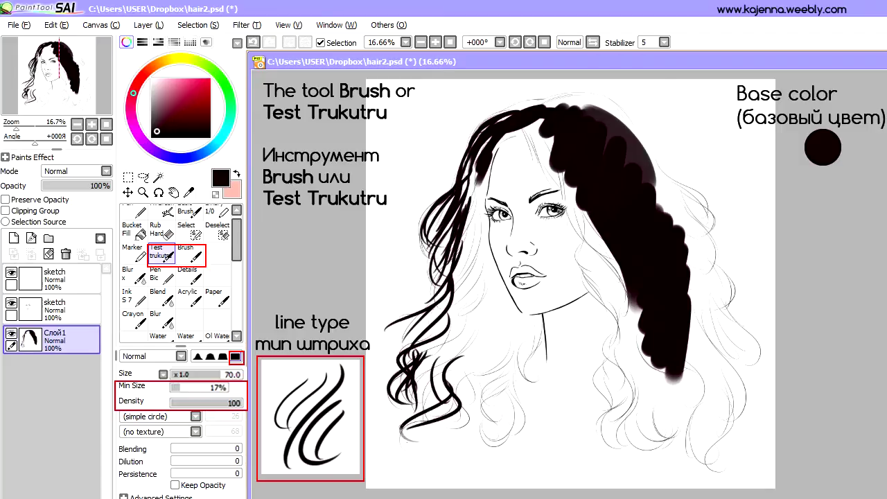
- Paint near-black curls and strands through the lower ends of the viewer's-left hair
left_click_drag(478, 367, 444, 436)
left_click_drag(513, 374, 493, 441)
left_click_drag(541, 330, 509, 409)
left_click_drag(516, 375, 485, 406)
left_click_drag(461, 277, 441, 429)
left_click_drag(461, 295, 424, 339)
- Paint near-black wavy strands over the crown, along the parting and down the inner edge of the viewer's-right hair
left_click_drag(562, 91, 662, 159)
mouse_move(610, 93)
left_mouse_down()
mouse_move(496, 121)
mouse_move(547, 173)
left_mouse_up()
left_click_drag(527, 139, 597, 271)
left_click_drag(582, 212, 601, 356)
left_click_drag(610, 287, 596, 412)
left_click_drag(610, 364, 610, 451)
left_click_drag(641, 326, 676, 436)
- Paint near-black flyaway locks along the outer edge and curled lower ends of the viewer's-right hair
left_click_drag(708, 152, 669, 225)
left_click_drag(693, 184, 733, 304)
left_click_drag(708, 270, 756, 364)
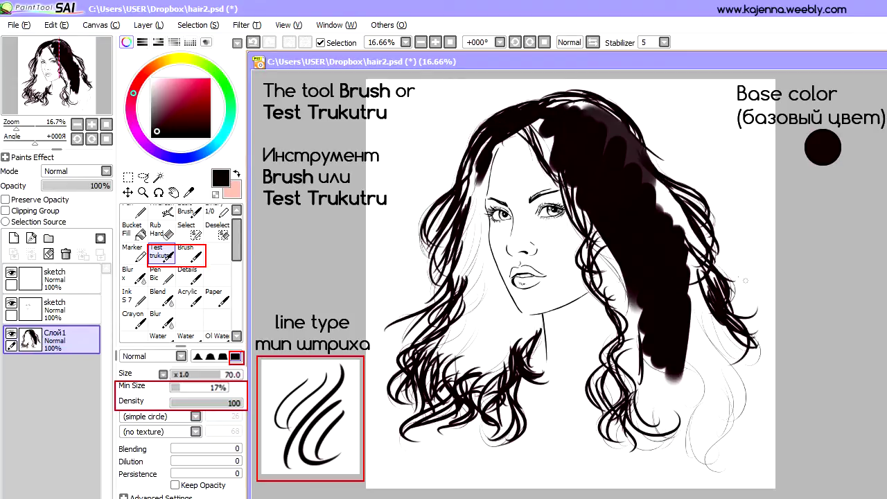
left_click_drag(735, 309, 759, 378)
left_click_drag(749, 322, 707, 451)
left_click_drag(725, 388, 680, 464)
left_click_drag(700, 420, 648, 454)
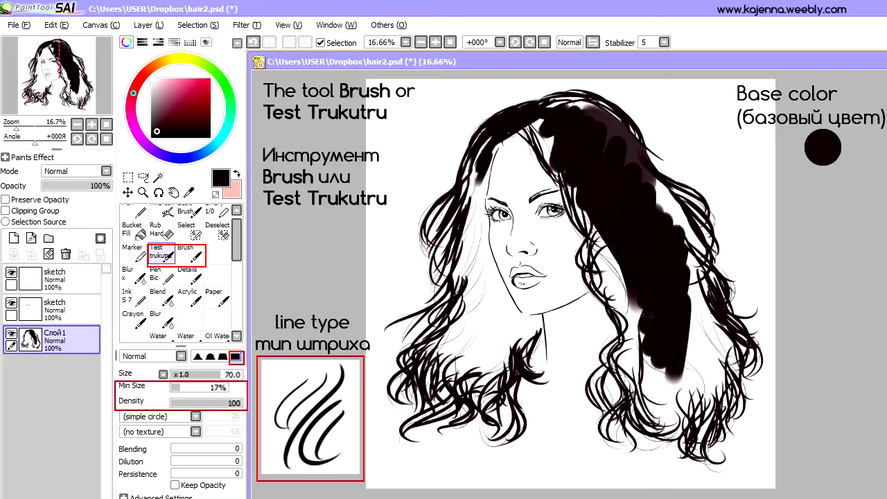
- Fill the remaining gaps in the hair with solid near-black and turn on Preserve Opacity for the hair layer
left_click_drag(642, 312, 655, 416)
left_click_drag(628, 350, 617, 409)
left_click_drag(641, 319, 606, 378)
left_click_drag(648, 177, 693, 246)
left_click_drag(669, 191, 721, 201)
left_click_drag(690, 229, 706, 294)
left_click_drag(624, 125, 610, 163)
left_click_drag(548, 100, 610, 108)
left_click_drag(582, 104, 641, 149)
mouse_move(527, 121)
left_mouse_down()
mouse_move(555, 151)
mouse_move(558, 173)
left_mouse_up()
left_click_drag(513, 139, 492, 165)
- Paint muted purple-brown strands from the parting down the viewer's-left side with the Test trukutru brush at sizes 20 and 16
key("bracketleft")
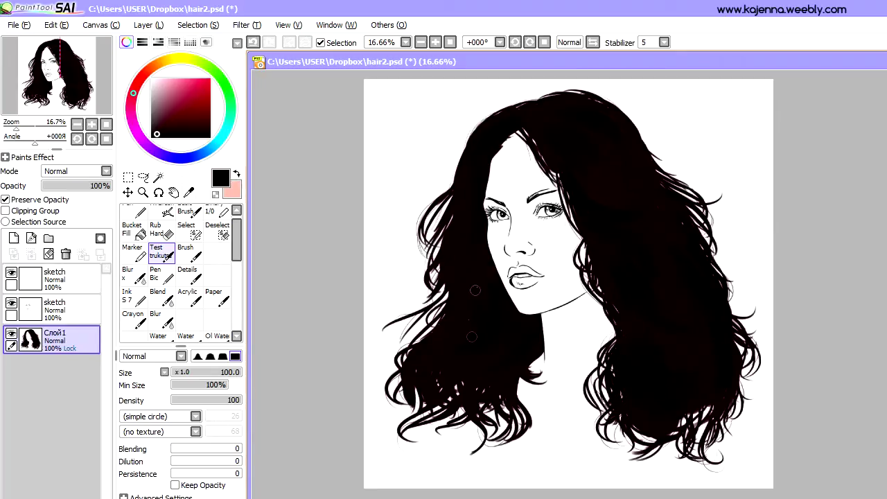
key("bracketleft")
key("bracketleft")
key("bracketleft")
key("bracketleft")
key("bracketleft")
key("bracketleft")
key("bracketleft")
left_click(157, 116)
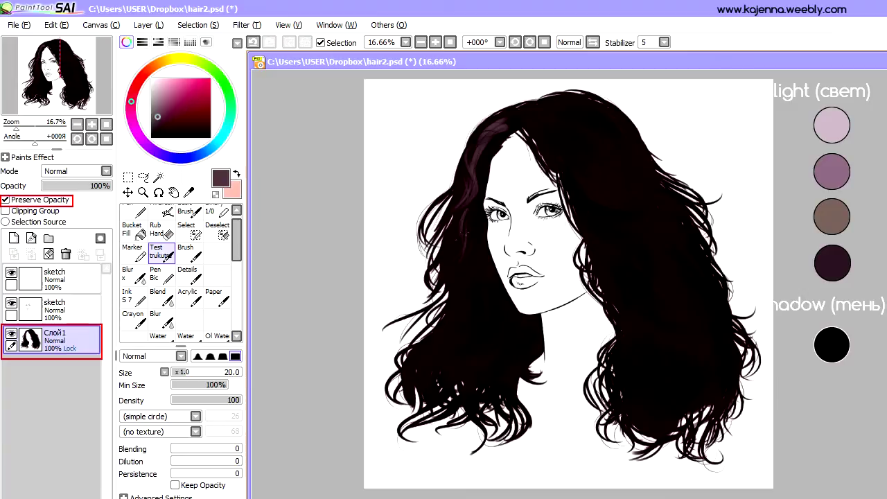
scroll(488, 277, "up", 1)
key("bracketleft")
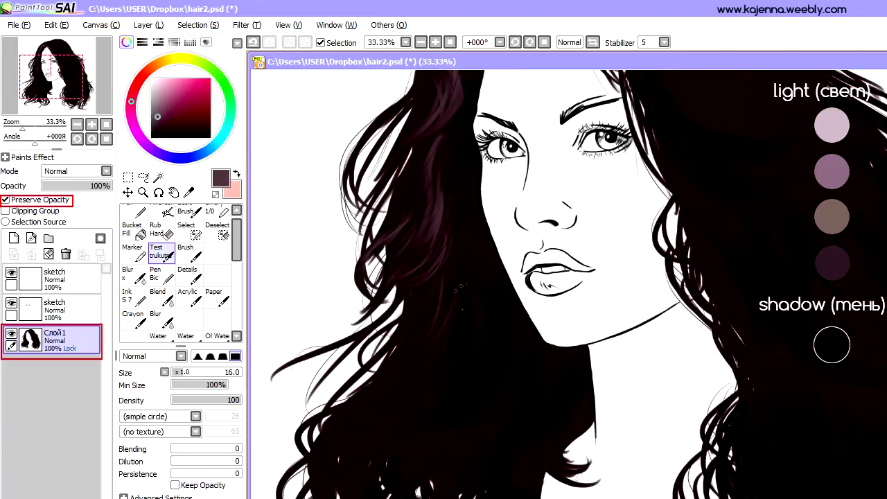
- Paint purple-brown wavy strands through the lower viewer's-left locks at brush size 20
scroll(380, 394, "down", 2)
key("bracketright")
left_click_drag(357, 411, 394, 452)
left_click_drag(435, 411, 449, 472)
left_click_drag(486, 243, 468, 333)
left_click_drag(482, 302, 513, 359)
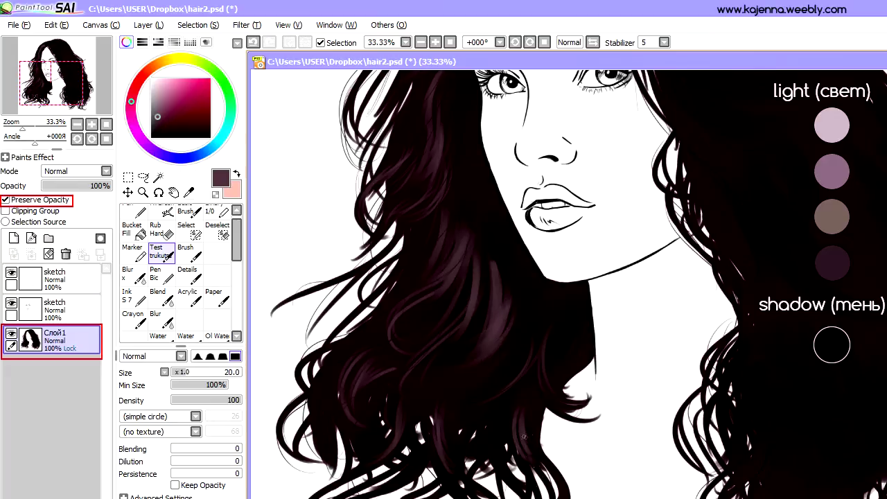
- Blend the lower viewer's-left locks with sampled dark and purple tones using the prueba flores brush, with blending raised to 42
scroll(180, 291, "down", 3)
left_click(161, 280)
left_click(478, 246, "alt")
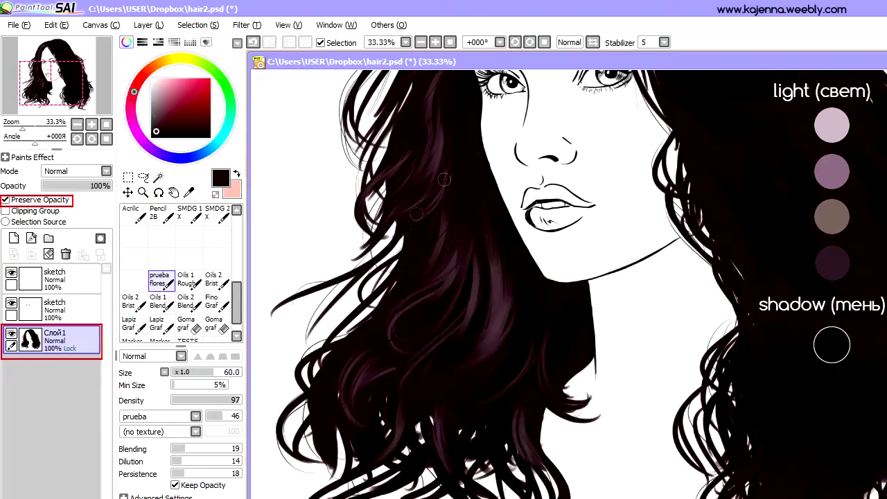
left_click(477, 278, "alt")
left_click(479, 354, "alt")
key("bracketright")
left_click(493, 400, "alt")
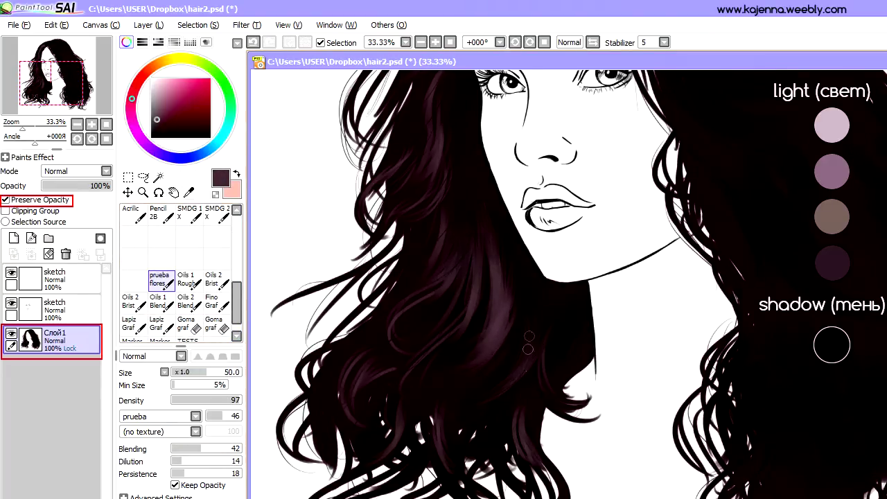
- Blend the upper viewer's-left locks up to the parting with sampled near-black at brush size 70
scroll(443, 277, "up", 3)
key("bracketright")
key("bracketright")
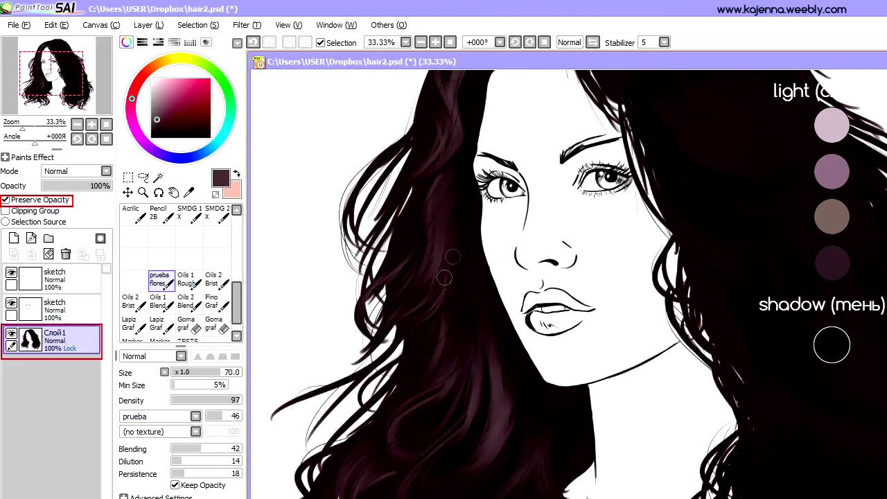
left_click(388, 280, "alt")
scroll(445, 239, "up", 3)
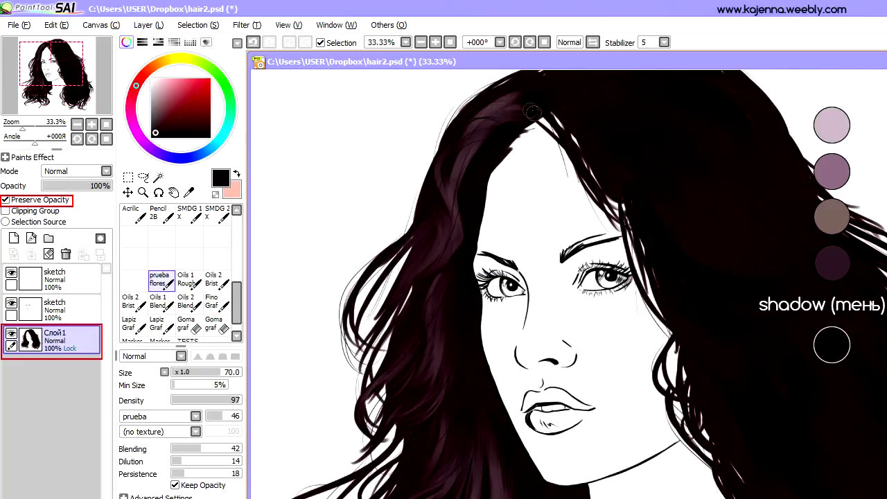
- Turn off Preserve Opacity and soften the hairline along the forehead with near-black strokes at brush size 35
key("p")
key("bracketleft")
key("bracketleft")
key("bracketleft")
key("bracketleft")
key("bracketleft")
key("bracketleft")
key("bracketleft")
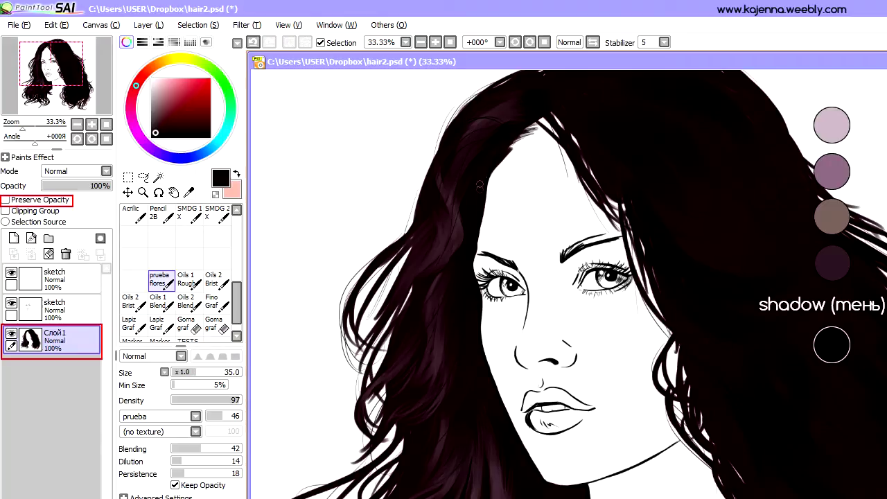
- Turn Preserve Opacity back on and paint light mauve highlights beside the parting with the Test trukutru brush at size 30
key("p")
scroll(181, 278, "up", 3)
left_click(162, 243)
left_click(491, 118, "alt")
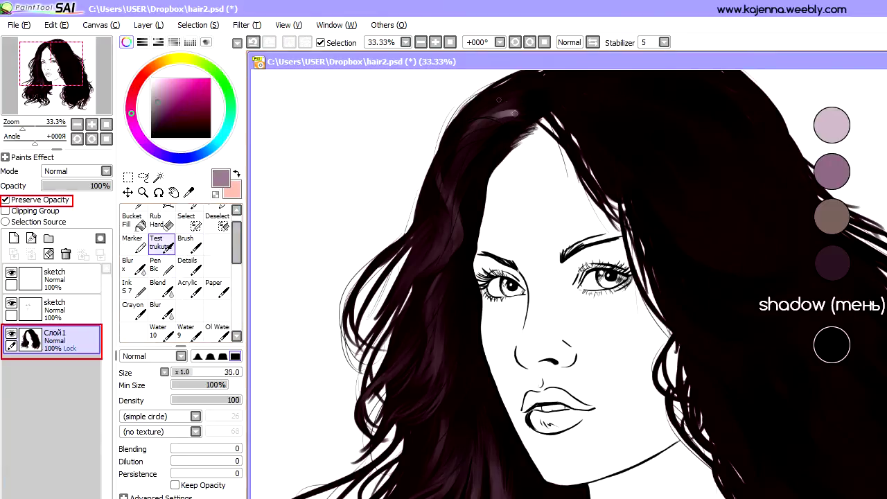
scroll(488, 131, "up", 1)
left_click_drag(442, 230, 459, 289)
- Paint narrower mauve highlights down the viewer's-left locks and smooth them with the Ol Water brush at size 40
key("bracketleft")
key("bracketleft")
left_click_drag(443, 310, 436, 398)
left_click_drag(420, 355, 413, 343)
scroll(242, 261, "down", 2)
left_click(217, 290)
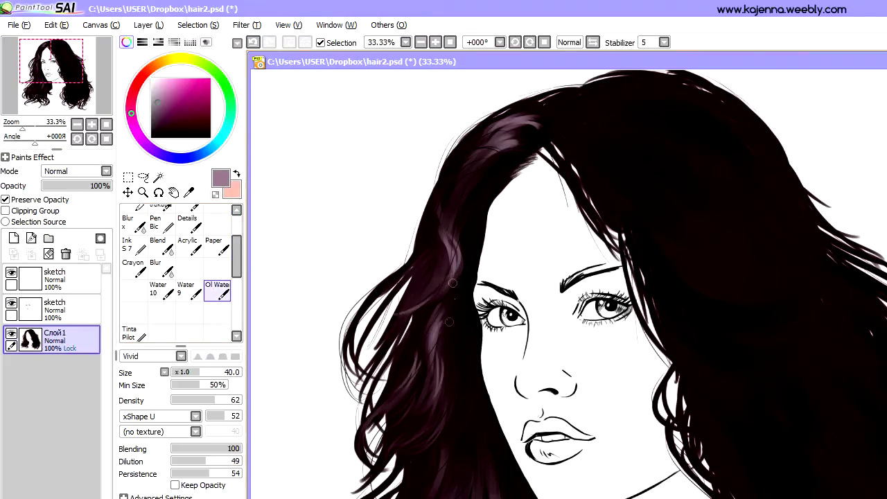
- Draw fine mauve strands through the lower viewer's-left waves with the Test trukutru brush at size 10
scroll(173, 270, "up", 3)
left_click(162, 259)
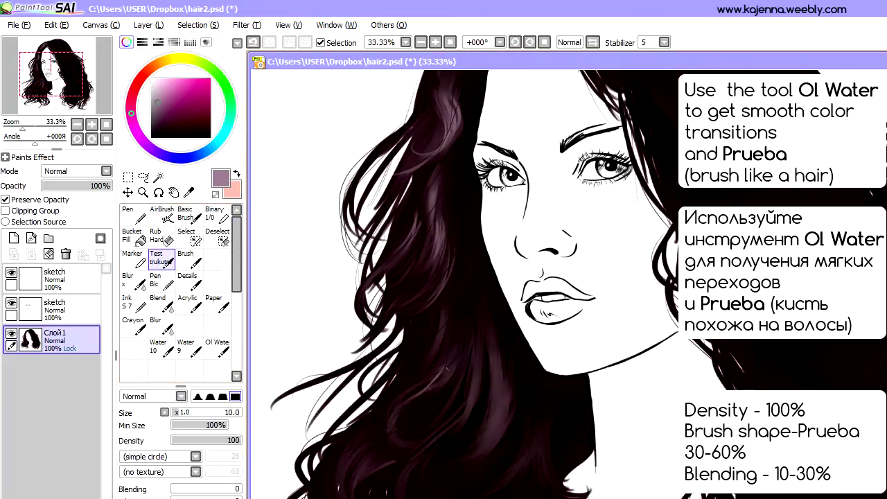
mouse_move(445, 369)
left_mouse_down()
mouse_move(399, 388)
mouse_move(374, 354)
mouse_move(347, 479)
left_mouse_up()
scroll(474, 363, "down", 2)
left_click_drag(485, 278, 474, 363)
mouse_move(520, 416)
left_mouse_down()
mouse_move(489, 427)
mouse_move(326, 398)
left_mouse_up()
- Blend sampled dark purple into the lower viewer's-left waves with the prueba flores brush at size 25
scroll(176, 298, "down", 5)
left_click(159, 329)
left_click(459, 202, "alt")
key("bracketleft")
key("bracketleft")
key("bracketleft")
key("bracketleft")
key("bracketleft")
key("bracketleft")
key("bracketleft")
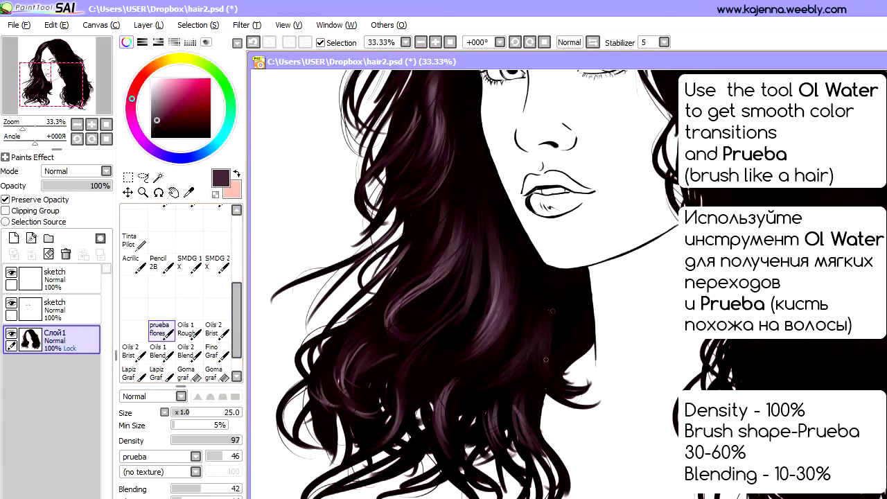
- Work sampled purple tones into the viewer's-left curl ends at brush size 35
key("bracketright")
key("bracketright")
left_click(535, 381, "alt")
left_click(444, 387, "alt")
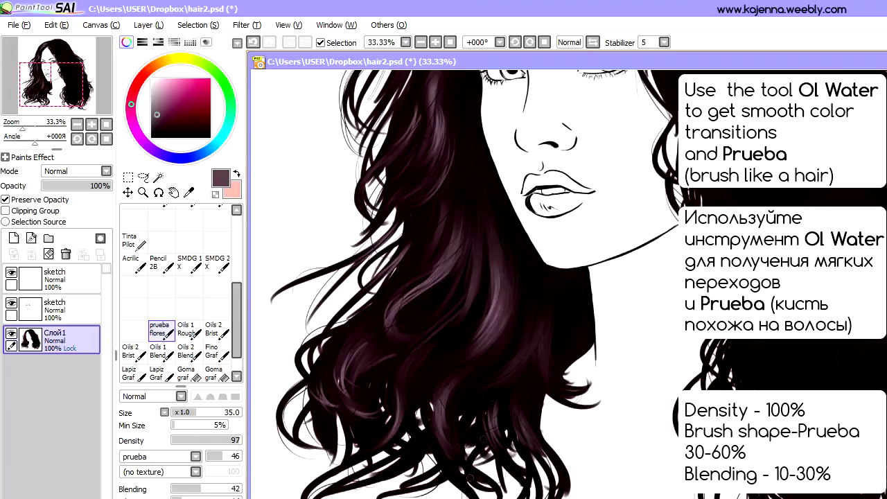
- Paint sampled mauve strands across the viewer's-right crown and upper waves with the Test trukutru brush at sizes 30 and 25
scroll(176, 298, "up", 5)
left_click(161, 258)
left_click(555, 320, "alt")
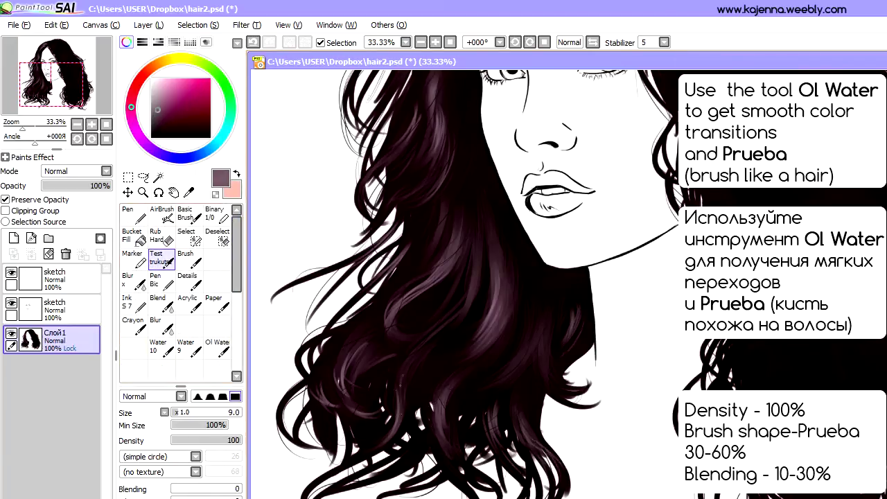
left_click_drag(410, 191, 272, 440)
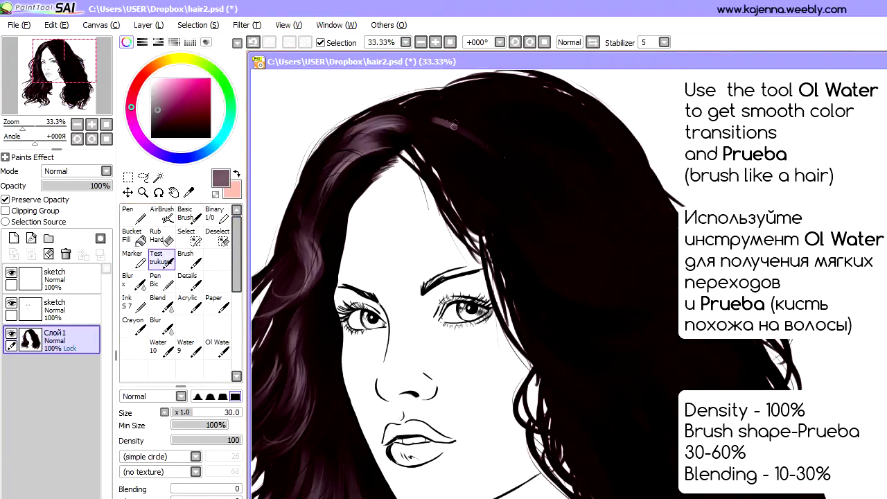
key("bracketright")
key("bracketright")
key("bracketright")
key("bracketright")
key("bracketright")
key("bracketright")
left_click_drag(537, 202, 624, 291)
left_click_drag(589, 249, 669, 305)
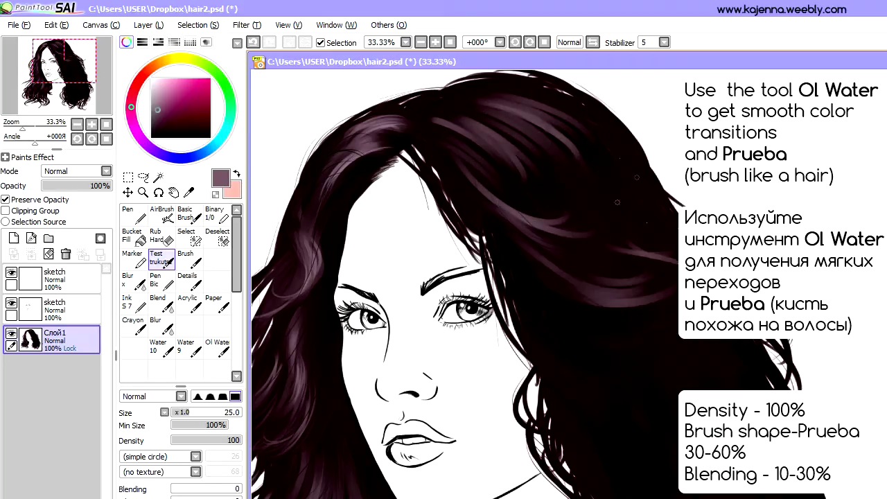
- Blend the viewer's-right crown strands with sampled near-black using the prueba flores brush, starting at size 70
scroll(177, 298, "down", 10)
left_click(159, 330)
left_click(463, 133, "alt")
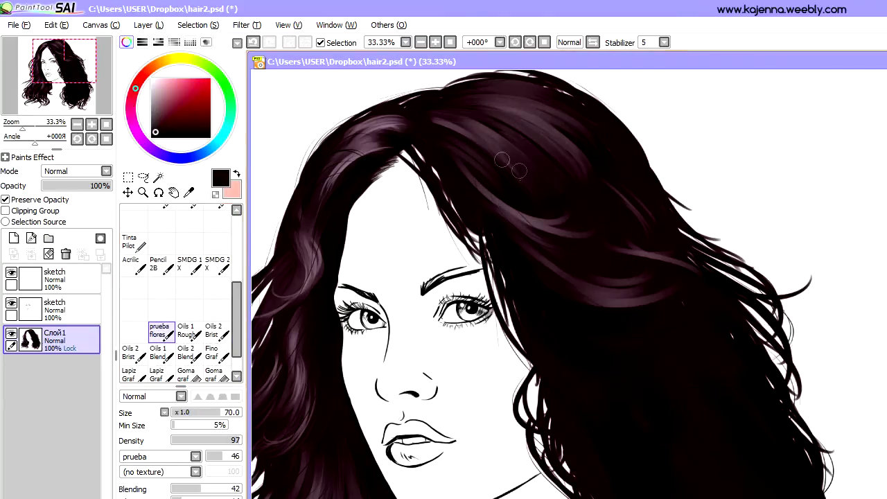
left_click_drag(504, 148, 562, 185)
key("bracketleft")
left_click(582, 149, "alt")
left_click_drag(583, 149, 486, 143)
- Refine the viewer's-right crown with sampled tones and paler mauve highlights, setting the brush to density 100 and blending 66
key("bracketleft")
left_click_drag(563, 202, 492, 202)
key("bracketleft")
left_click(493, 202, "alt")
left_click(577, 210, "alt")
mouse_move(523, 129)
left_mouse_down()
mouse_move(444, 156)
mouse_move(514, 101)
left_mouse_up()
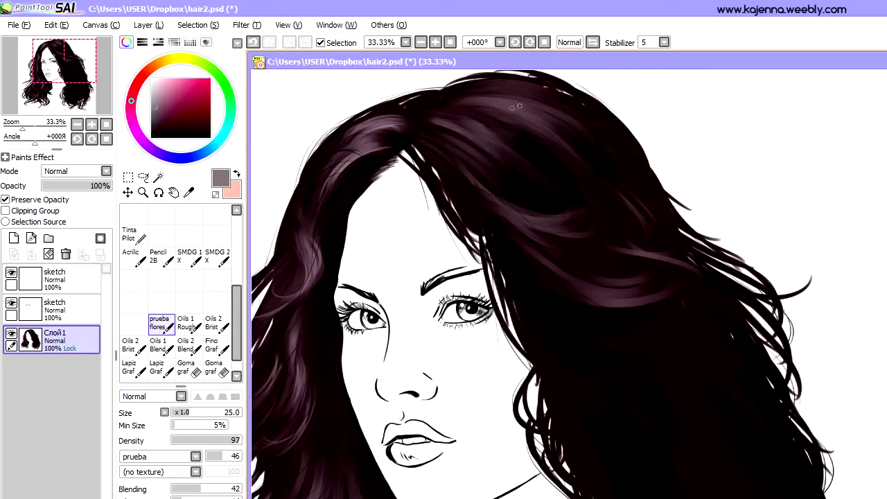
left_click(155, 94)
mouse_move(443, 129)
left_mouse_down()
mouse_move(435, 163)
mouse_move(517, 156)
mouse_move(597, 294)
mouse_move(680, 263)
mouse_move(615, 190)
left_mouse_up()
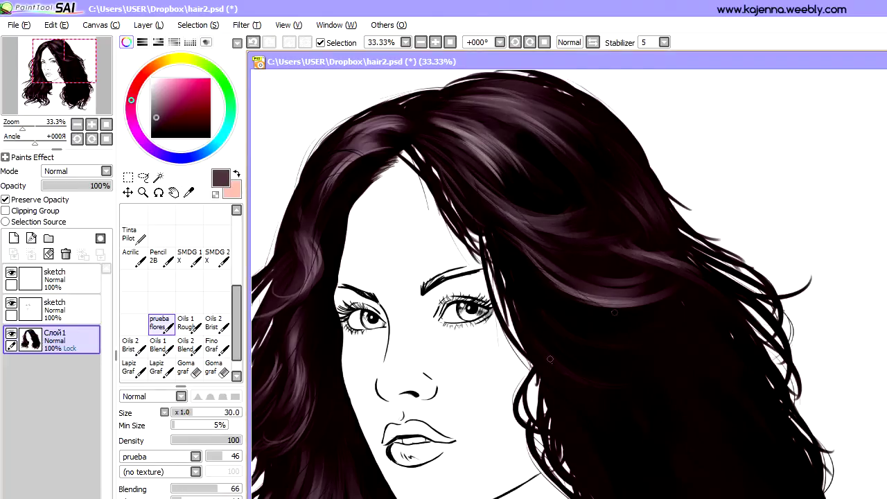
- Paint purple-brown waves in the middle viewer's-right hair with Test trukutru at size 25 and blend them with prueba flores at size 60
scroll(177, 291, "up", 5)
left_click(161, 251)
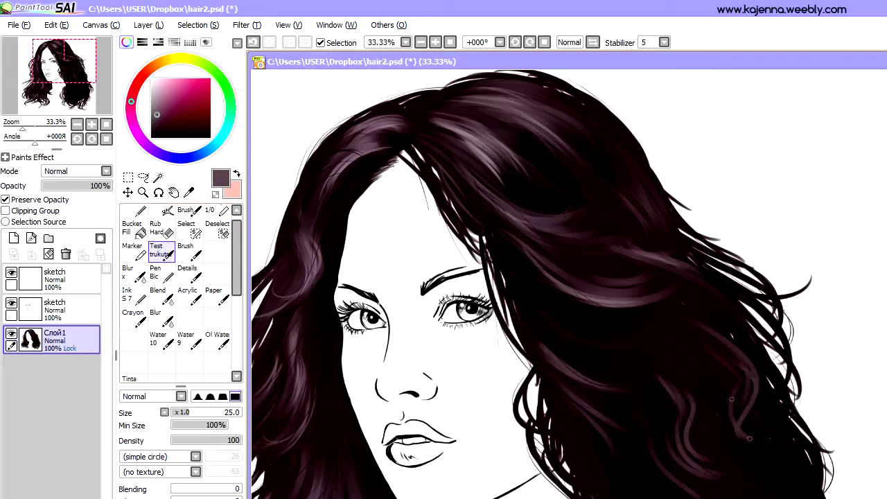
scroll(177, 291, "down", 5)
left_click(161, 341)
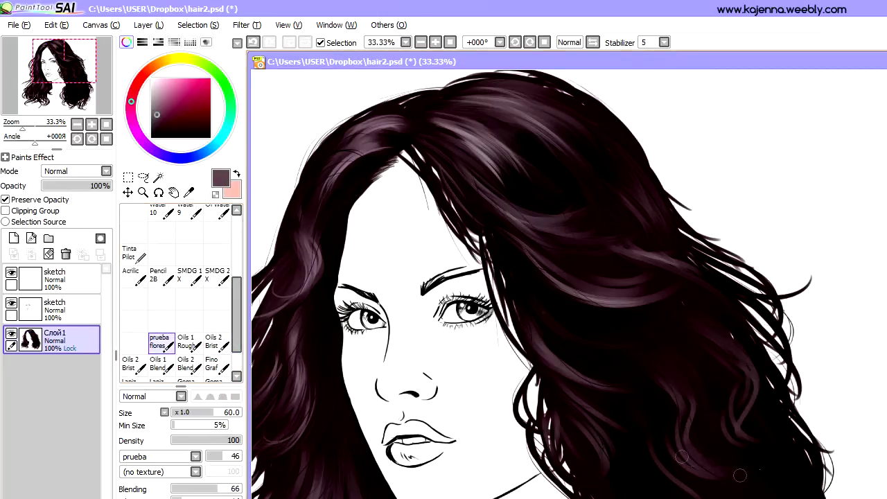
- Deepen the shadows around the middle viewer's-right waves with sampled near-black at brush size 35
scroll(659, 470, "down", 3)
left_click(705, 303, "alt")
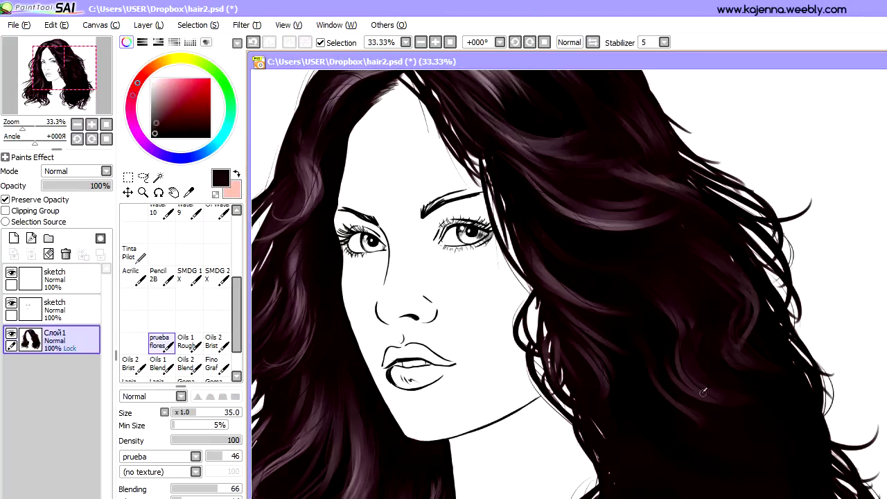
left_click(711, 399, "alt")
scroll(711, 399, "down", 3)
- Paint mauve highlight strokes on the lower viewer's-right curls with the Test trukutru brush at size 40
scroll(177, 291, "up", 5)
left_click(161, 237)
left_click(686, 422, "alt")
scroll(685, 423, "down", 1)
key("bracketright")
mouse_move(648, 336)
left_mouse_down()
mouse_move(669, 399)
mouse_move(725, 423)
left_mouse_up()
mouse_move(746, 332)
left_mouse_down()
mouse_move(780, 367)
mouse_move(790, 399)
left_mouse_up()
left_click(780, 378, "alt")
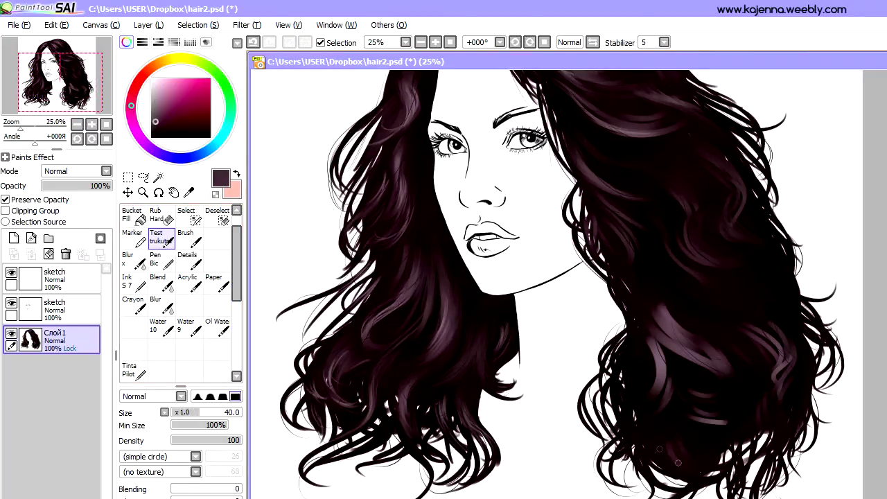
- Blend the lower viewer's-right highlights into the dark hair with the prueba flores brush at size 60
scroll(163, 308, "down", 4)
left_click(161, 338)
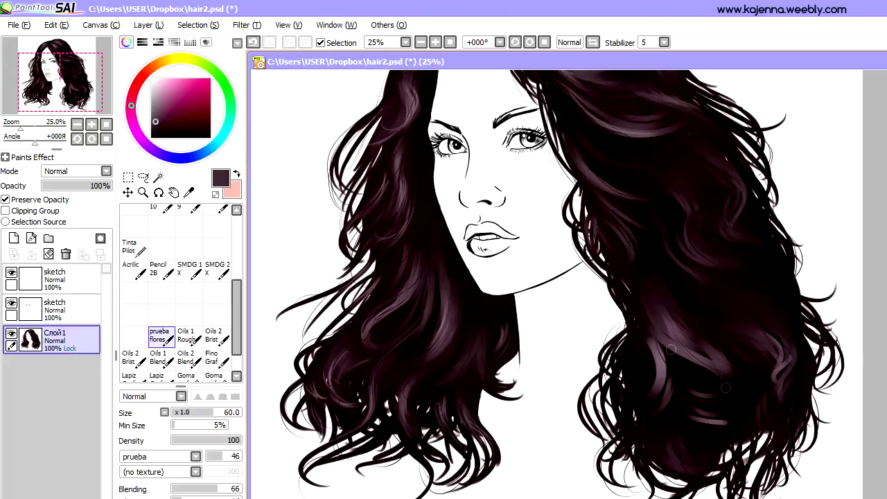
mouse_move(638, 332)
left_mouse_down()
mouse_move(669, 399)
mouse_move(725, 426)
left_mouse_up()
- Repaint the outer lower viewer's-right curl in a sampled purple with Test trukutru and blend it with prueba flores at size 80
scroll(177, 291, "up", 5)
left_click(161, 258)
left_click(777, 360, "alt")
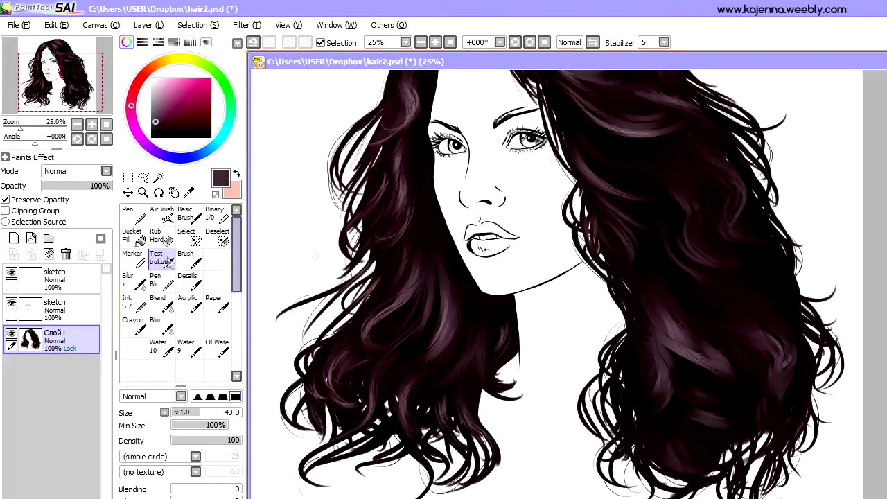
key("b")
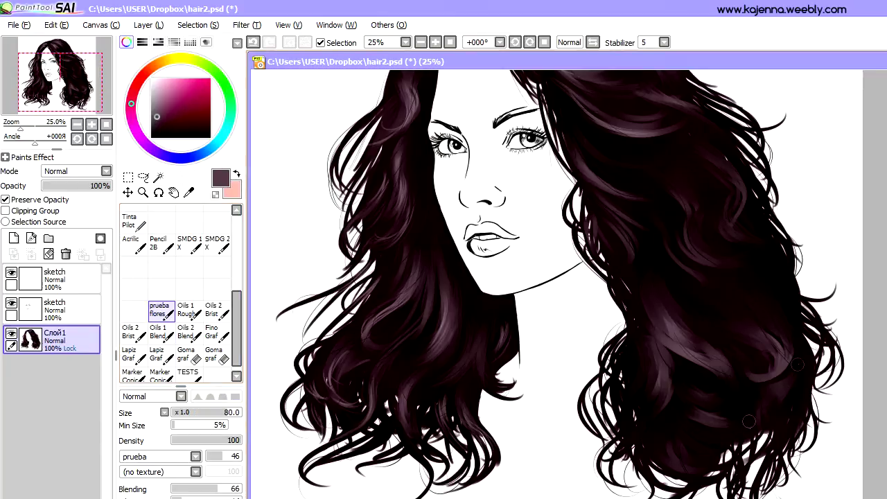
- Create a new layer above the hair layer and set the Test trukutru brush to size 9, density 77 and light mauve
key("n")
left_click(624, 326, "alt")
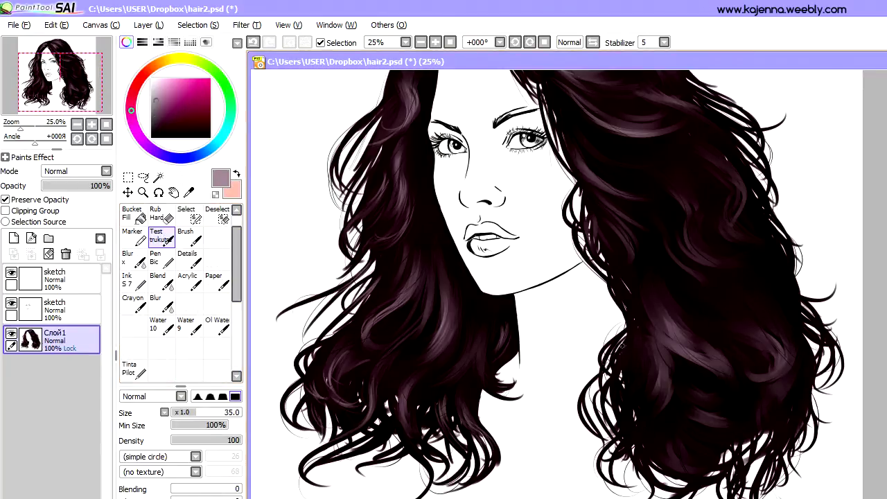
key("bracketleft")
key("ctrl+shift+n")
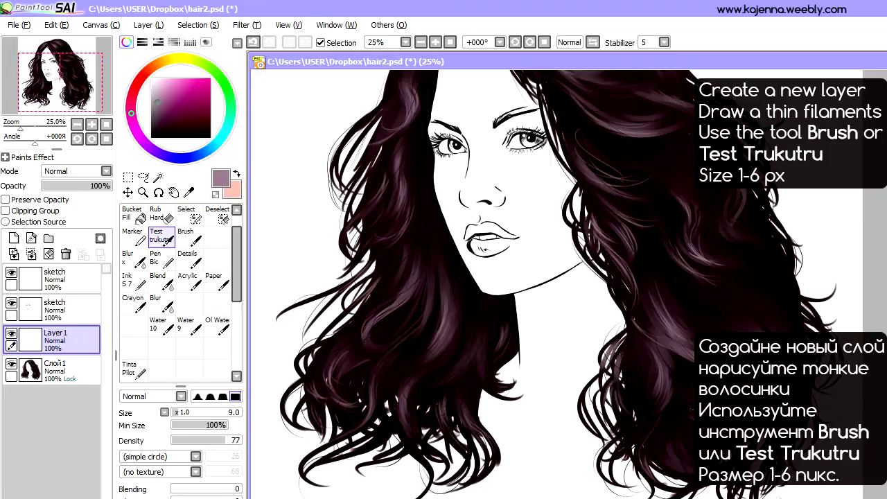
- Hide the top sketch layer and draw fine strands over the viewer's-right curls in sampled mauve tones on the new layer
left_click(610, 340, "alt")
scroll(658, 385, "up", 1)
key("bracketleft")
key("bracketleft")
left_click(11, 272)
key("bracketright")
key("bracketright")
key("bracketright")
left_click(593, 286, "alt")
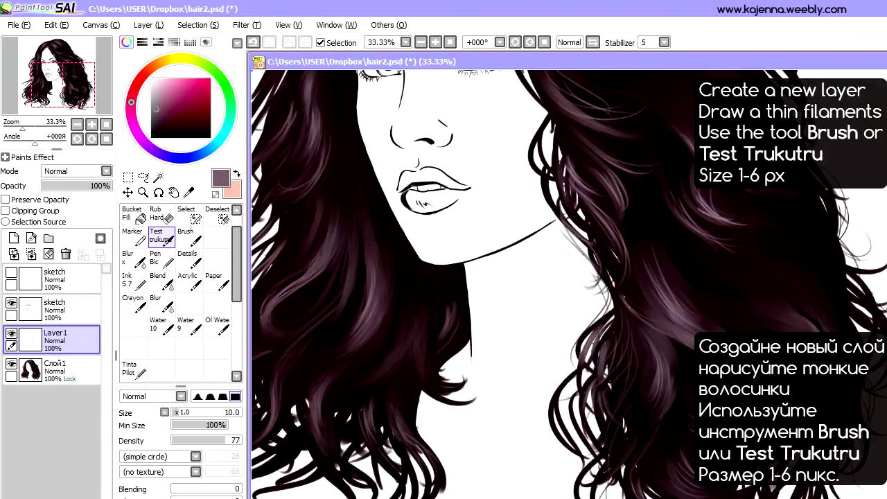
- Draw fine stray hairs over the viewer's-left curls in sampled tones with the Test trukutru brush at size 6
left_click_drag(250, 359, 334, 359)
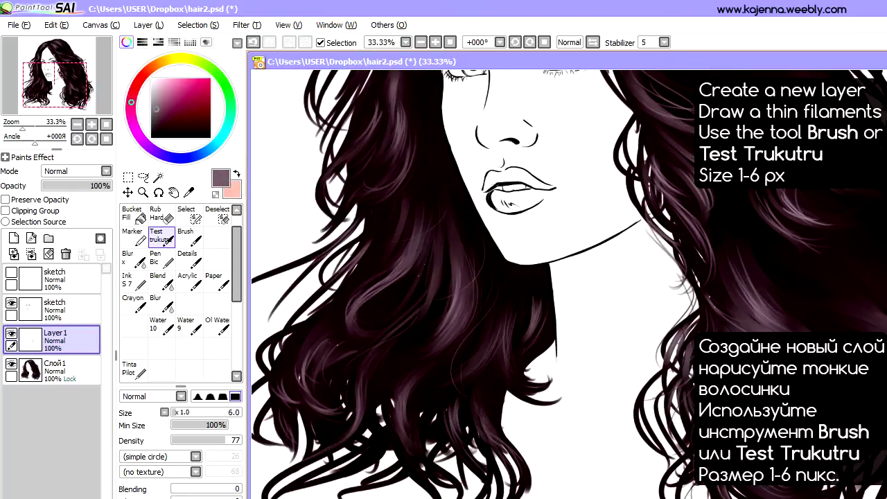
left_click(310, 284, "alt")
left_click_drag(323, 239, 273, 254)
scroll(527, 284, "up", 3)
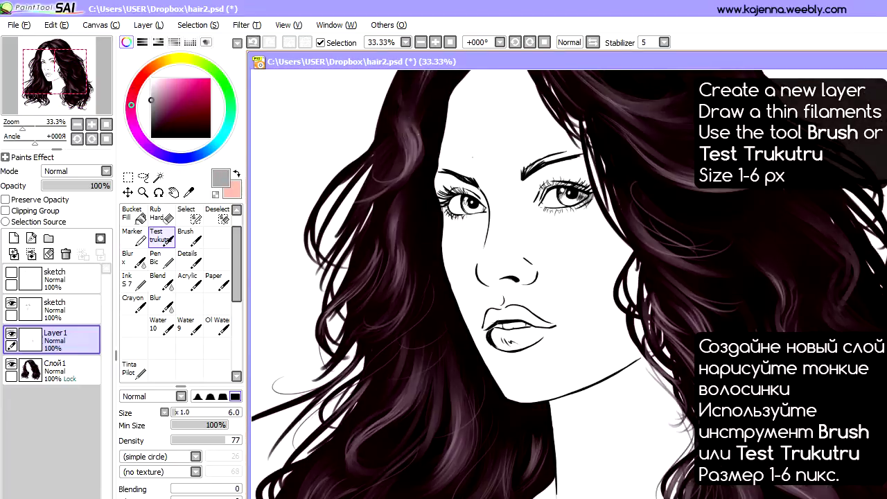
- Draw thin dark flyaway hairs around the crown in a sampled hair colour with the Test trukutru brush at size 3.5
scroll(419, 196, "up", 3)
key("]")
left_click(551, 156, "alt")
key("]")
key("]")
key("]")
left_click_drag(561, 104, 461, 133)
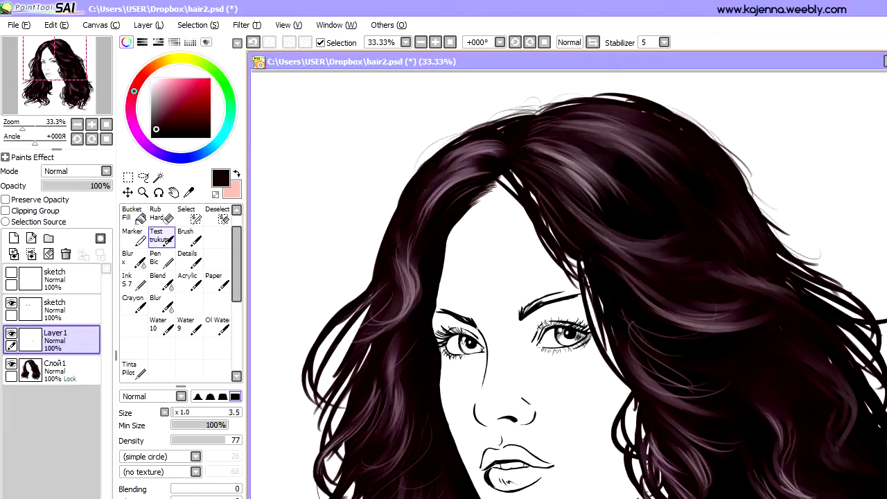
- Merge the fine-strand layer into the hair layer and blend the strands with the OI Water brush at size 40
left_click(66, 254)
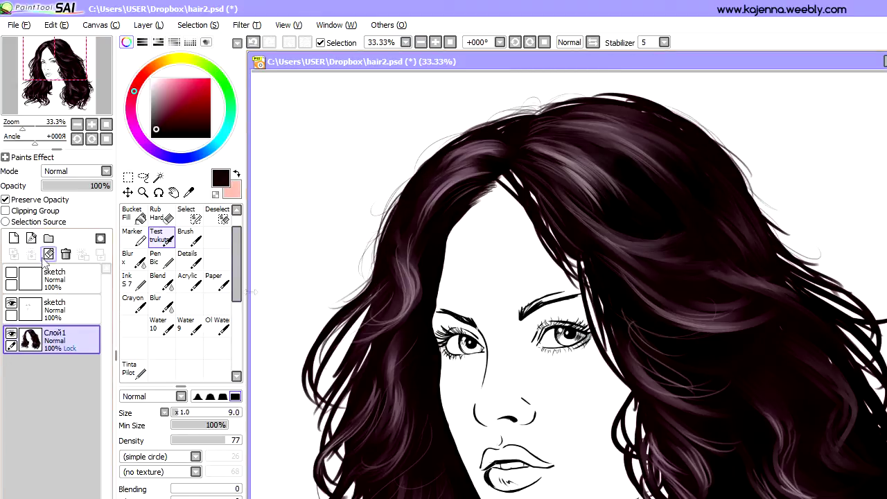
scroll(180, 291, "down", 1)
left_click(217, 296)
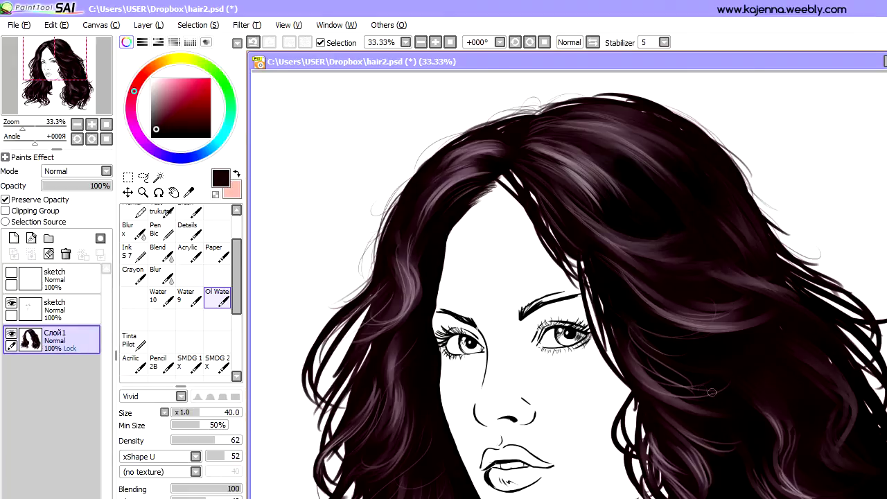
scroll(712, 392, "down", 2)
scroll(568, 284, "down", 2)
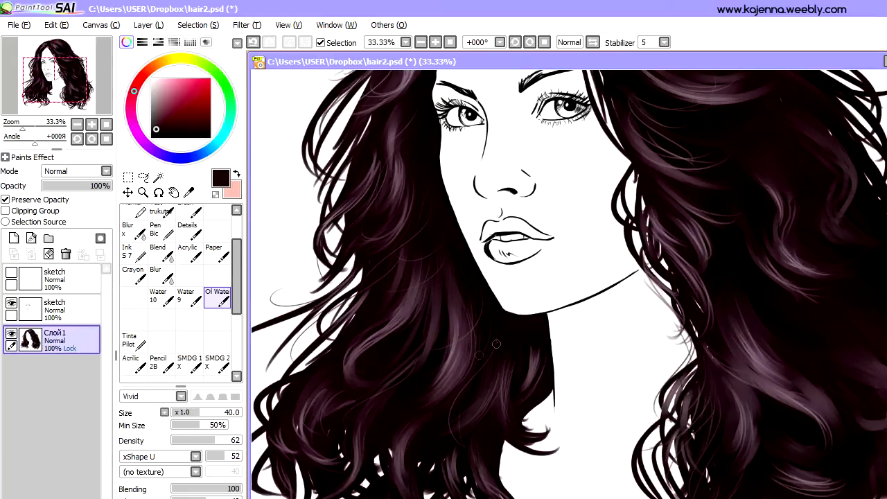
scroll(569, 284, "right", 1)
scroll(181, 291, "up", 1)
- Deepen shadows in the viewer's-right curls in black with Test trukutru at size 50 and blend them with prueba flores at size 50
left_click(161, 258)
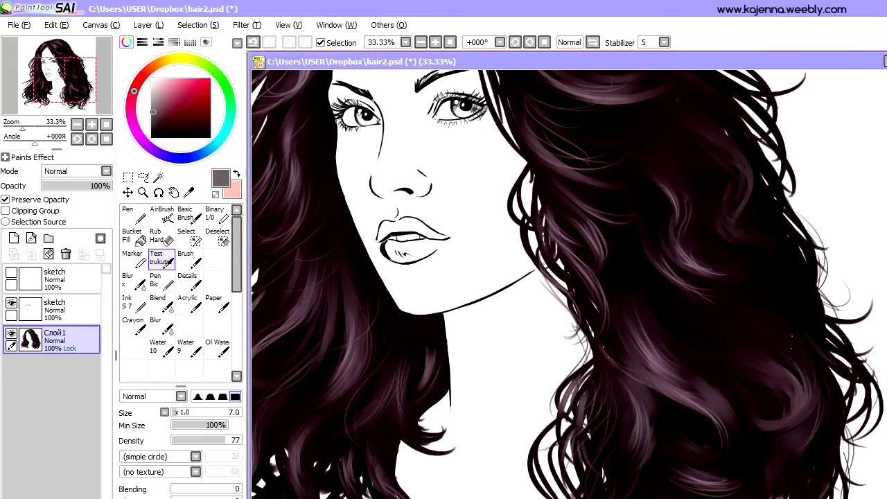
scroll(180, 291, "down", 3)
left_click(161, 328)
scroll(241, 291, "up", 3)
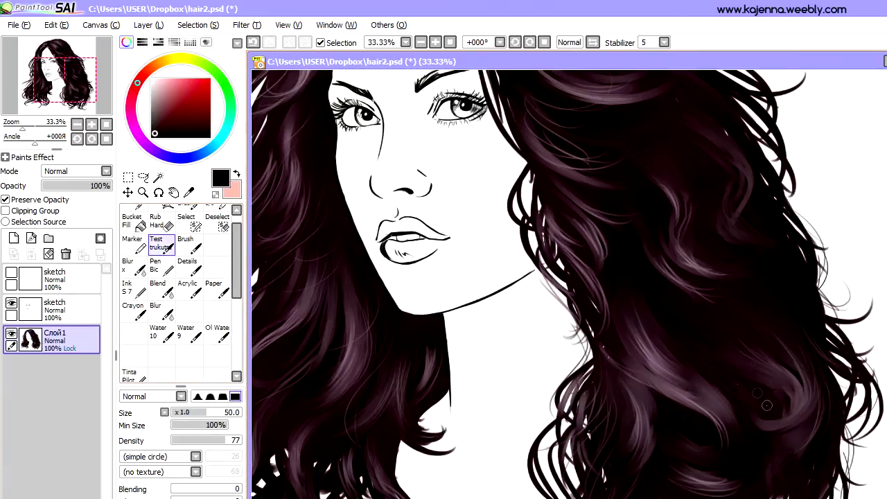
scroll(208, 291, "down", 3)
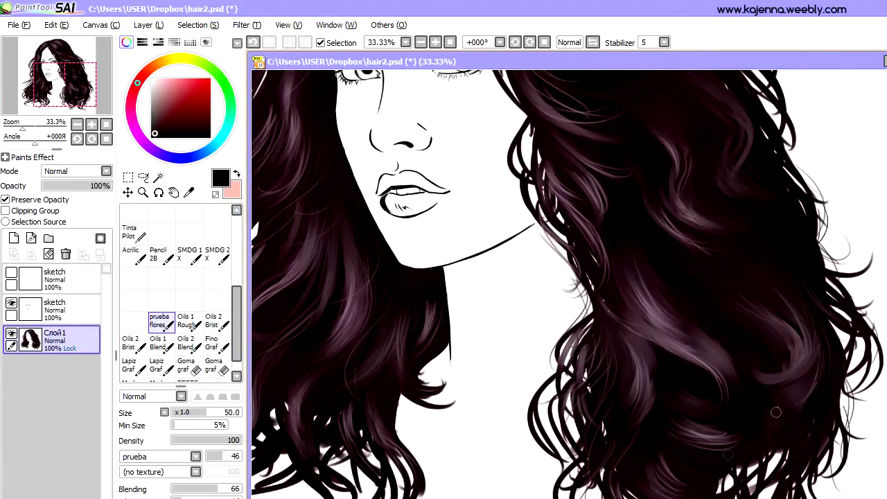
left_click_drag(595, 367, 575, 334)
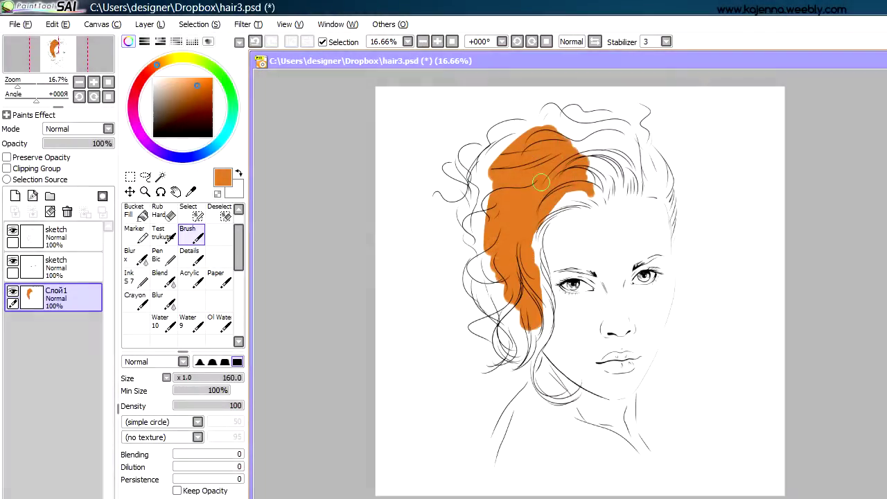
- Paint orange base-colour strands along the viewer's-left hairline of the hair3.psd portrait with the Test trukutru brush
scroll(615, 145, "up", 3)
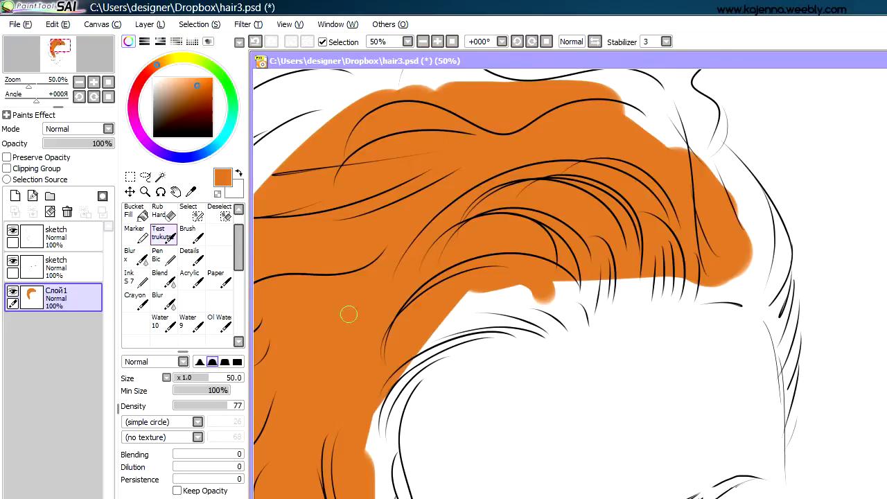
left_click_drag(527, 312, 437, 332)
mouse_move(541, 291)
left_mouse_down()
mouse_move(433, 334)
mouse_move(383, 486)
left_mouse_up()
- Mirror the canvas view and paint orange forehead and temple hairline strands with Test trukutru at size 25, minimum size 27%, density 100
key("Insert")
key("bracketright")
key("bracketright")
mouse_move(479, 284)
left_mouse_down()
mouse_move(520, 281)
mouse_move(579, 238)
mouse_move(601, 307)
mouse_move(668, 305)
left_mouse_up()
key("bracketright")
left_click_drag(725, 317, 648, 292)
left_click_drag(752, 350, 666, 309)
left_click_drag(617, 307, 573, 280)
left_click_drag(643, 318, 584, 283)
left_click_drag(477, 313, 399, 295)
left_click_drag(477, 350, 378, 263)
left_click_drag(374, 398, 395, 331)
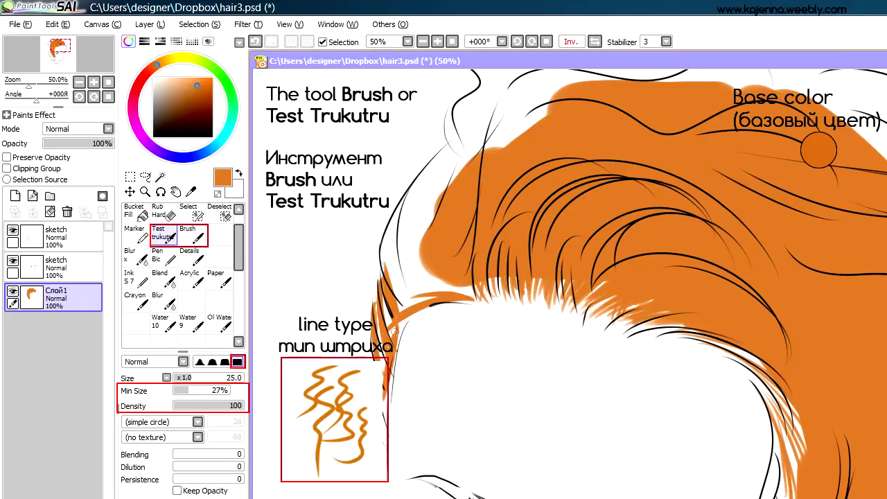
- Fill the far temple and side of the hair with orange, refining the hairline with the brush reduced to sizes 16 and 10
left_click_drag(388, 430, 383, 324)
left_click_drag(419, 284, 399, 186)
left_click_drag(446, 309, 393, 179)
left_click_drag(471, 287, 409, 334)
left_click_drag(443, 297, 393, 166)
left_click_drag(510, 125, 435, 186)
key("bracketleft")
key("bracketleft")
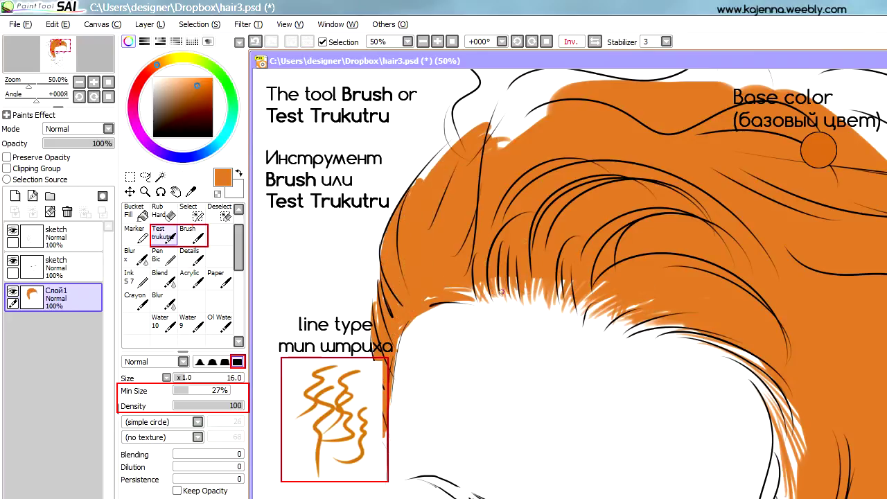
scroll(756, 366, "down", 3)
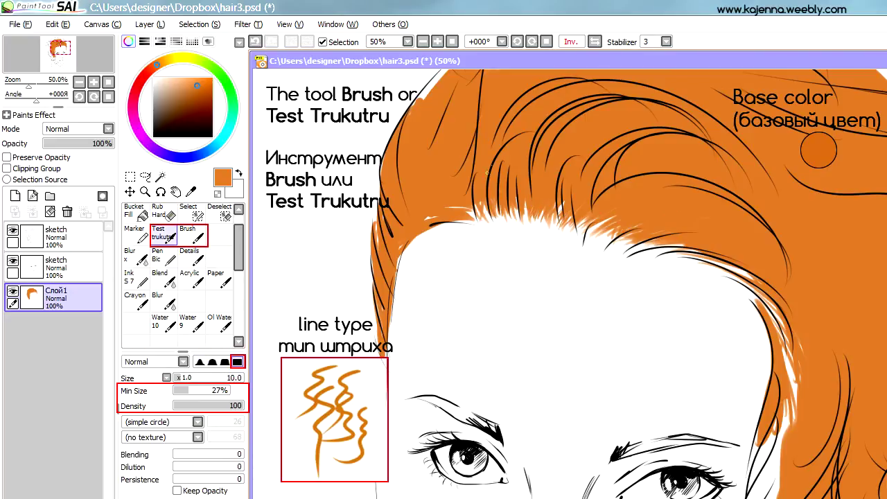
- Paint the loose outer curls on the viewer's-left side in orange with the Test trukutru brush at size 35
key("ctrl+minus")
key("bracketright")
key("bracketright")
key("bracketright")
left_click_drag(437, 174, 346, 97)
mouse_move(409, 181)
left_mouse_down()
mouse_move(271, 229)
mouse_move(403, 263)
left_mouse_up()
scroll(555, 277, "down", 2)
left_click_drag(405, 367, 416, 250)
left_click_drag(444, 284, 499, 132)
left_click_drag(513, 97, 416, 160)
left_click_drag(485, 138, 430, 201)
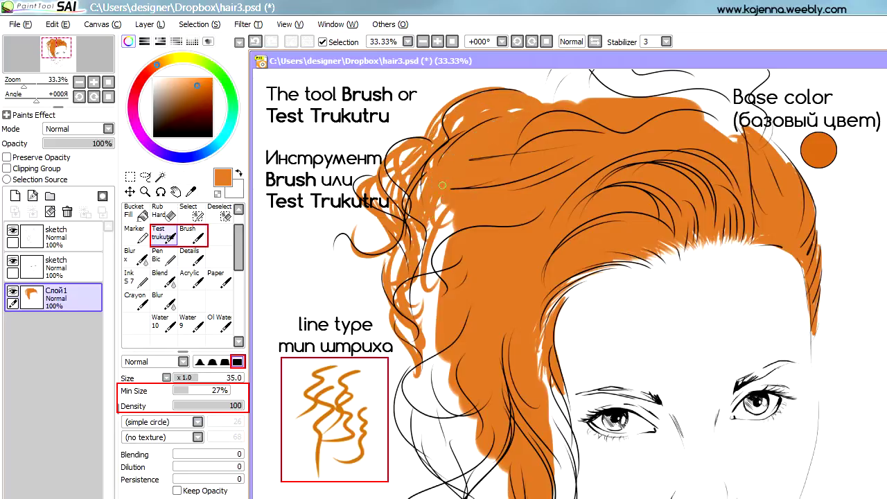
- Fill the viewer's-left hair mass down to the lower curls with the orange base colour at brush size 80
left_click_drag(443, 285, 419, 222)
left_click_drag(392, 215, 412, 312)
left_click_drag(444, 367, 409, 450)
left_click_drag(399, 339, 419, 430)
left_click_drag(416, 284, 485, 471)
left_click_drag(541, 326, 544, 430)
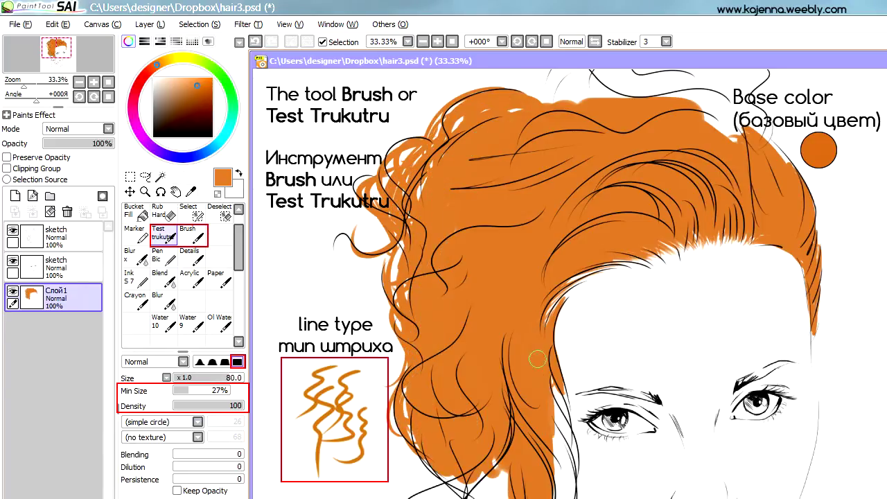
- Paint thin orange loose curls above the crown with the Test trukutru brush at size 14
scroll(541, 357, "up", 2)
left_click_drag(736, 179, 743, 142)
left_click_drag(517, 135, 624, 167)
key("bracketleft")
left_click_drag(666, 147, 596, 186)
left_click_drag(589, 145, 534, 186)
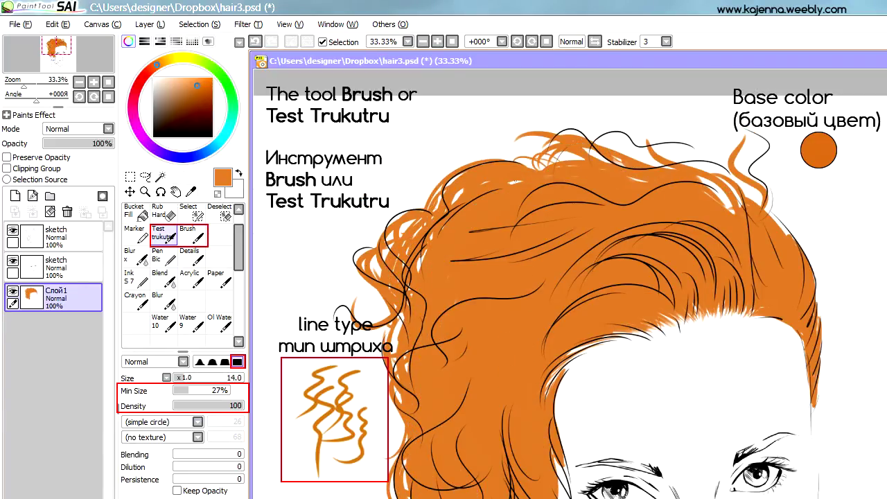
- Add more orange wisps along the top outline and thicken the crown curls with the brush at size 25
left_click_drag(457, 167, 540, 154)
left_click_drag(596, 163, 656, 141)
left_click_drag(656, 173, 763, 207)
left_click_drag(759, 170, 771, 139)
key("bracketright")
key("bracketright")
key("bracketright")
left_click_drag(766, 208, 801, 248)
left_click_drag(656, 182, 733, 150)
left_click_drag(541, 163, 584, 154)
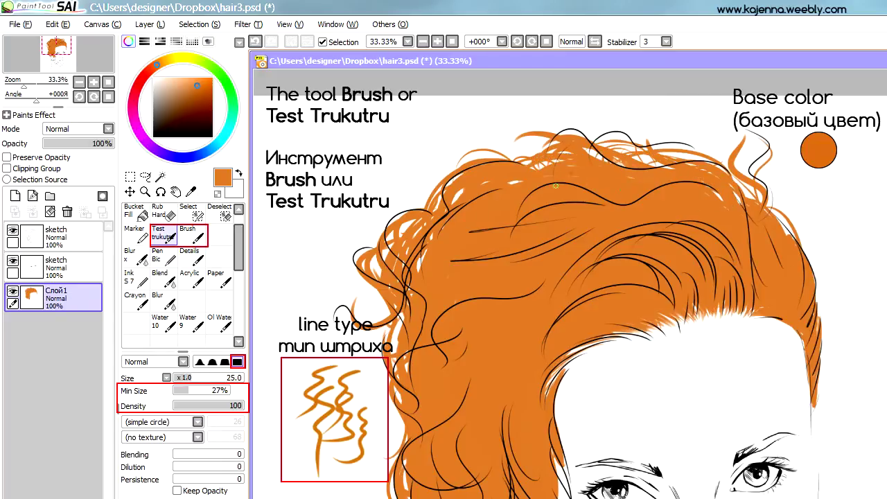
- Paint the lower hanging curls and neck lock in orange with the Test trukutru brush at size 35 and minimum size 8%
scroll(555, 186, "down", 6)
left_click_drag(579, 222, 547, 364)
left_click_drag(568, 285, 527, 496)
key("bracketright")
key("bracketright")
left_click_drag(617, 416, 533, 495)
mouse_move(503, 302)
left_mouse_down()
mouse_move(545, 405)
mouse_move(465, 409)
left_mouse_up()
left_click_drag(513, 308, 509, 377)
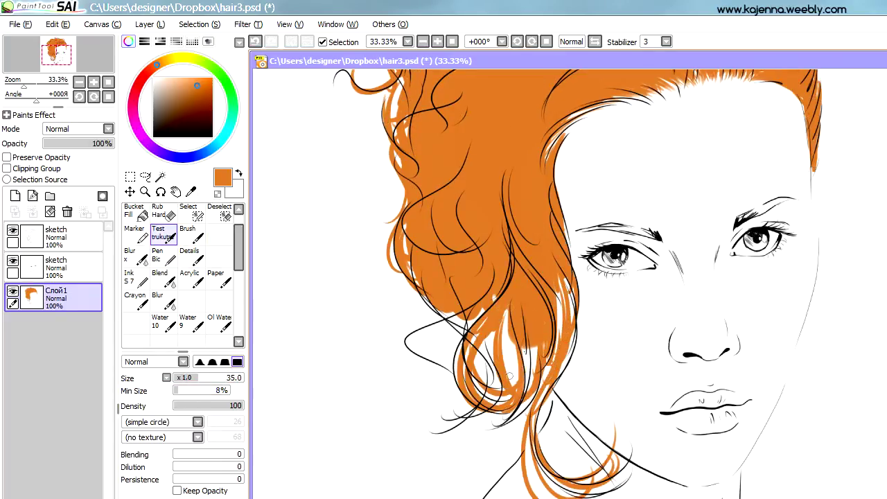
- Fill the gaps in the lower viewer's-left curls with orange strokes using a larger brush
left_click_drag(458, 312, 395, 351)
left_click_drag(485, 333, 492, 381)
left_click_drag(562, 281, 565, 350)
left_click_drag(510, 312, 513, 368)
key("bracketright")
left_click_drag(454, 326, 423, 364)
left_click_drag(513, 350, 516, 382)
left_click_drag(569, 329, 548, 385)
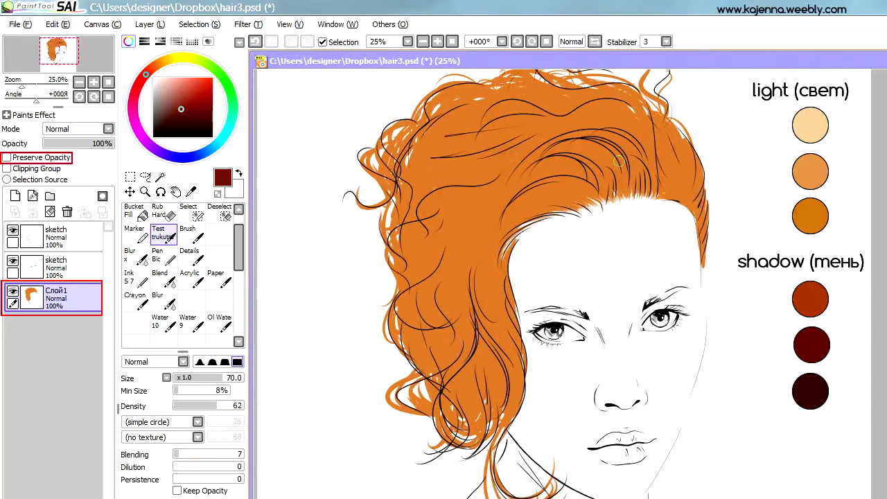
- Paint dark red shadows across the upper viewer's-left hair with Test trukutru at sizes 70 and 80, raising the density to 100
left_click_drag(520, 149, 429, 187)
left_click_drag(506, 156, 409, 232)
left_click_drag(540, 131, 409, 166)
left_click_drag(555, 97, 422, 173)
key("bracketright")
left_click(242, 405)
left_click_drag(562, 115, 499, 167)
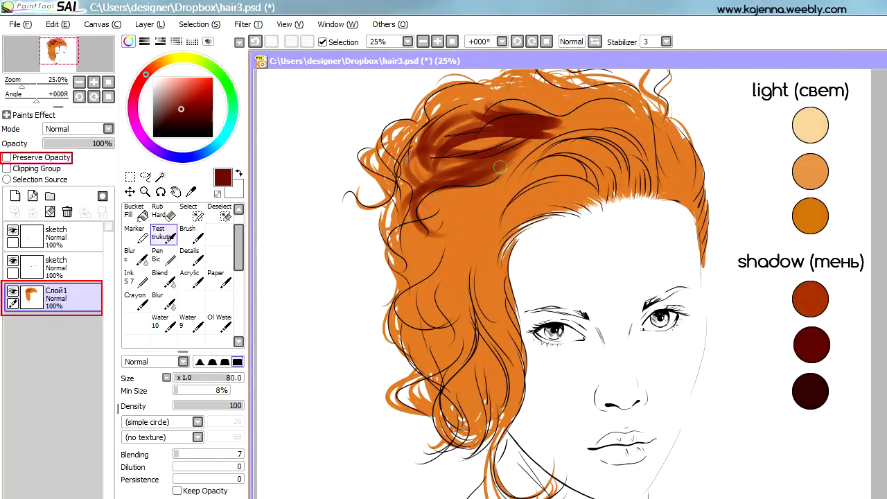
- Paint dark red shadows beside the face and down the viewer's-left waves, reducing the brush to size 60
left_click_drag(562, 159, 478, 242)
left_click_drag(516, 201, 461, 292)
left_click_drag(495, 222, 416, 308)
key("bracketleft")
key("bracketleft")
left_click_drag(440, 264, 402, 367)
left_click_drag(407, 229, 404, 268)
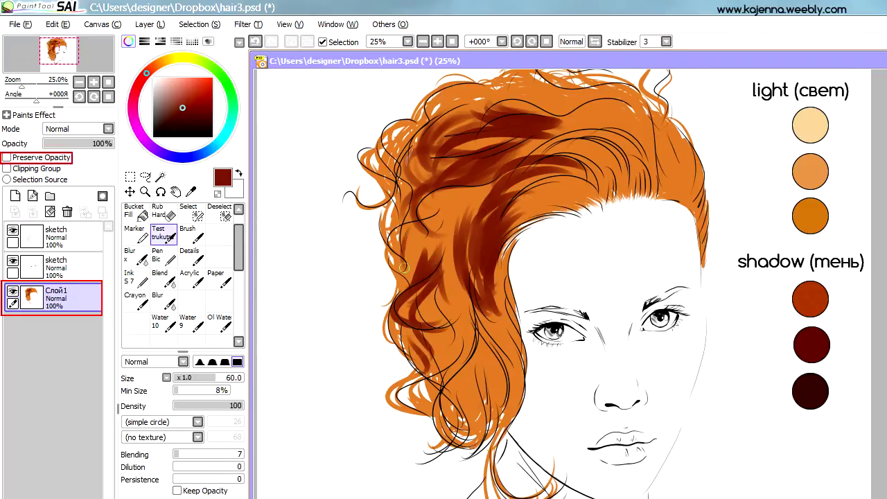
- Add dark red shadow strokes to the outer viewer's-left curls, the viewer's-right crown and the lengths beside the cheek
left_click_drag(416, 188, 397, 255)
left_click_drag(405, 226, 380, 298)
left_click_drag(666, 125, 648, 180)
left_click_drag(463, 272, 452, 350)
mouse_move(502, 326)
left_mouse_down()
mouse_move(477, 385)
mouse_move(479, 416)
left_mouse_up()
left_click_drag(491, 374, 497, 435)
- Paint deep maroon shadows in the lower curls and the hanging neck lock with the Test trukutru brush at size 40
scroll(493, 430, "down", 3)
key("bracketleft")
key("bracketleft")
left_click_drag(499, 325, 488, 393)
left_click_drag(510, 351, 484, 442)
left_click_drag(483, 313, 429, 385)
left_click_drag(480, 294, 425, 387)
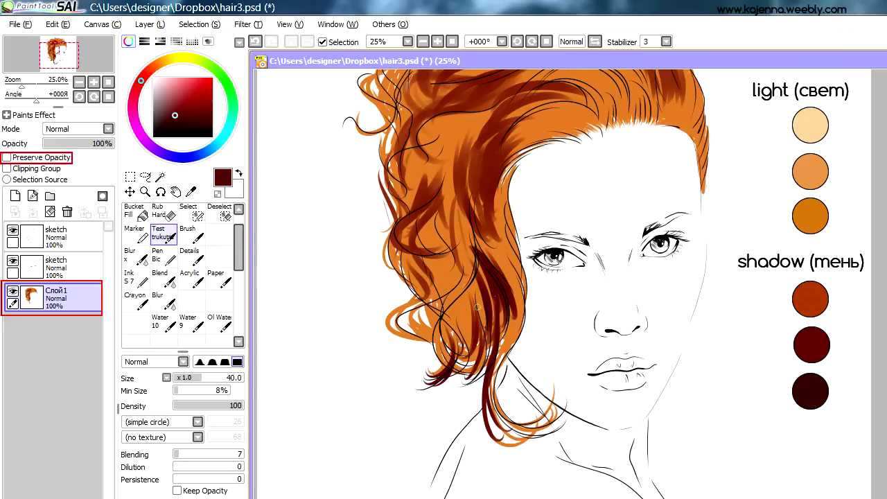
- Blend the crown and forehead shadows into the orange base with the OI Water brush at size 80
scroll(477, 307, "up", 3)
key("1")
left_click_drag(535, 191, 488, 239)
left_click_drag(576, 185, 472, 164)
left_click_drag(576, 113, 478, 130)
left_click_drag(560, 104, 423, 265)
left_click_drag(478, 215, 424, 302)
left_click_drag(652, 110, 582, 170)
left_click_drag(655, 145, 676, 208)
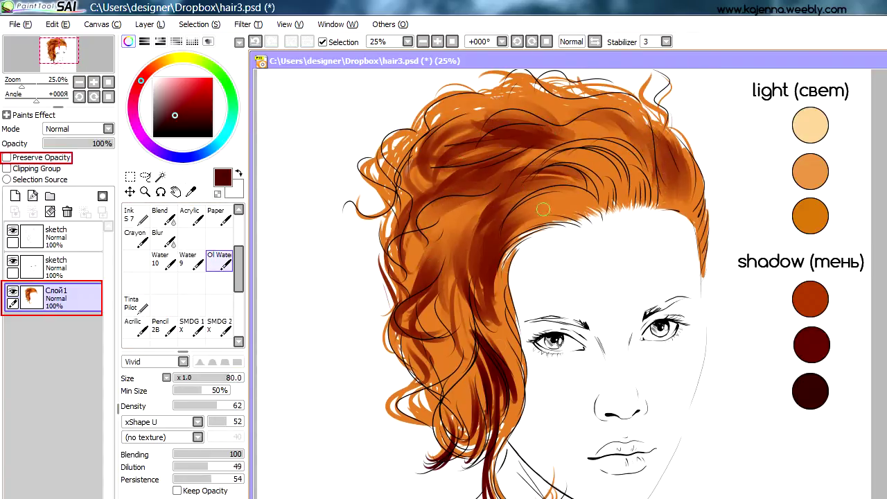
- Blend the shadows through the lower viewer's-left lengths with the OI Water brush, using a smaller size for narrow strands
left_click_drag(506, 258, 478, 346)
left_click_drag(513, 319, 471, 430)
left_click(416, 277, "alt")
mouse_move(444, 279)
left_mouse_down()
mouse_move(458, 361)
mouse_move(451, 444)
left_mouse_up()
key("bracketleft")
key("bracketleft")
key("bracketleft")
key("bracketleft")
key("bracketleft")
key("bracketleft")
left_click(474, 360, "alt")
left_click_drag(416, 354, 451, 437)
- Deepen the upper viewer's-left curls with maroon shadow strokes using the Test trukutru brush at size 35
key("2")
mouse_move(416, 131)
left_mouse_down()
mouse_move(475, 179)
mouse_move(409, 187)
mouse_move(392, 201)
left_mouse_up()
left_click(409, 173, "alt")
left_click_drag(451, 111, 396, 222)
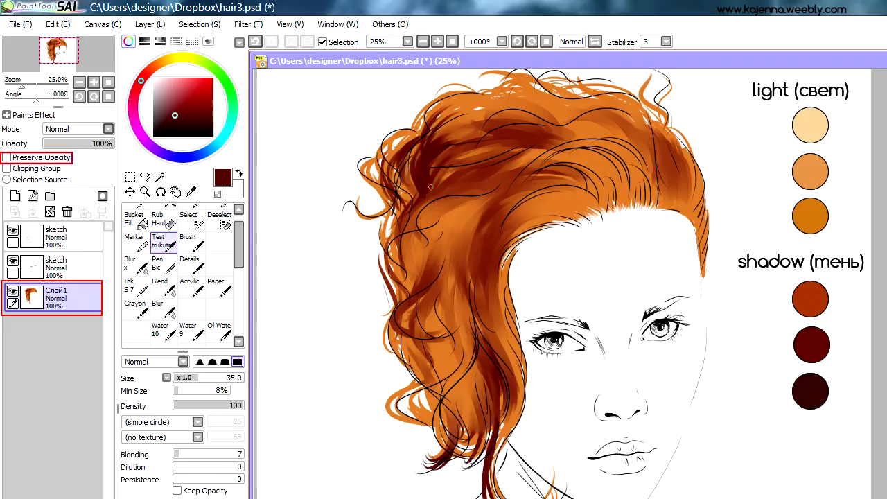
- Paint maroon shadow strands sweeping from the crown and forehead into the viewer's-left lengths with the Test trukutru brush
key("bracketleft")
key("bracketleft")
key("bracketleft")
left_click_drag(529, 129, 454, 160)
left_click_drag(627, 146, 526, 177)
left_click_drag(581, 158, 494, 249)
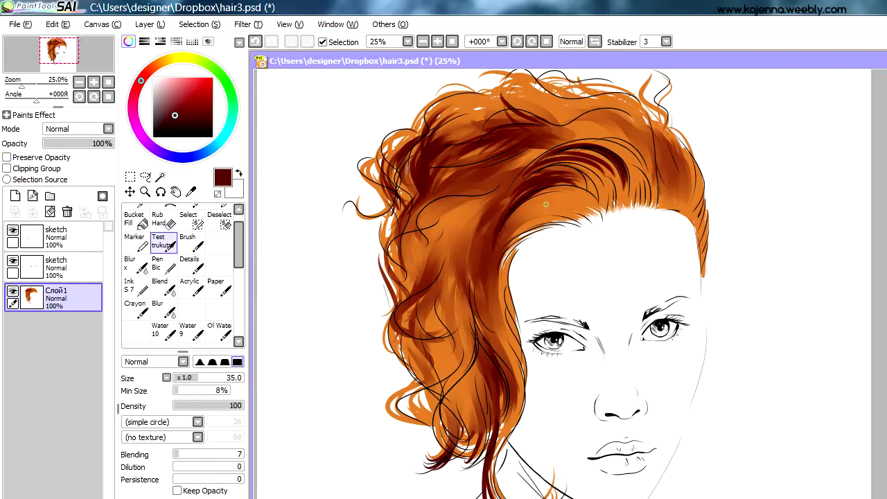
left_click_drag(558, 201, 481, 281)
left_click(494, 208, "alt")
left_click(486, 208, "alt")
- Preserve the layer's opacity and blend the shadows from the forehead through the lengths with the OI Water brush at size 70
left_click(219, 330)
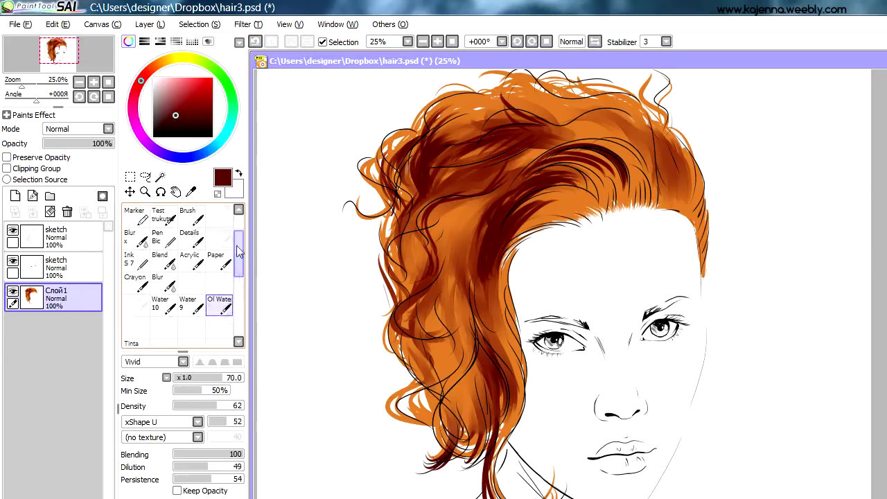
left_click(7, 157)
left_click_drag(548, 170, 627, 152)
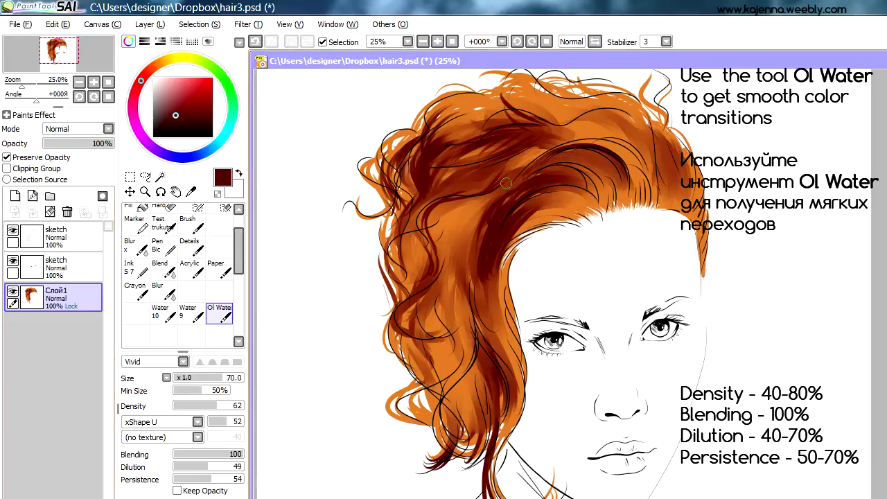
left_click_drag(458, 104, 388, 215)
mouse_move(392, 176)
left_mouse_down()
mouse_move(423, 332)
mouse_move(513, 430)
left_mouse_up()
scroll(486, 277, "down", 2)
left_click_drag(513, 465, 461, 336)
scroll(426, 318, "up", 1)
scroll(166, 256, "up", 2)
- Paint pale peach highlight strands over the crown and upper curls with the Test trukutru brush at about size 25
left_click(165, 260)
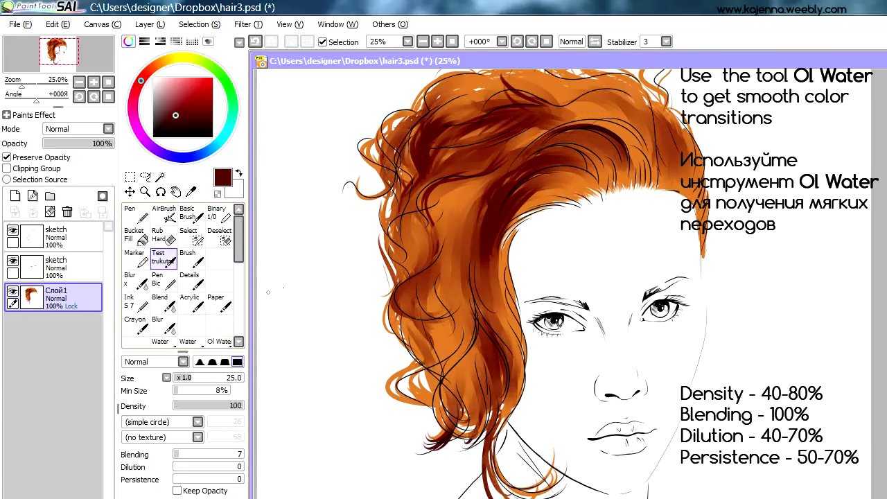
scroll(485, 277, "up", 1)
key("bracketleft")
key("bracketleft")
left_click(551, 154, "alt")
left_click_drag(540, 156, 463, 177)
left_click(610, 167, "alt")
mouse_move(624, 173)
left_mouse_down()
mouse_move(583, 143)
mouse_move(527, 138)
left_mouse_up()
key("h")
key("bracketright")
key("bracketright")
left_click(492, 192, "alt")
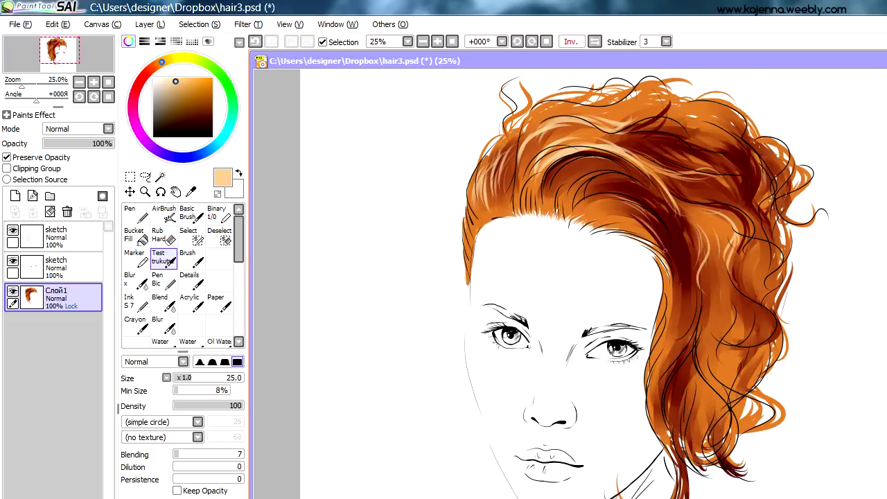
- Hide the upper sketch layer and blend the front highlights with the OI Water brush at size 70
left_click_drag(184, 352, 184, 366)
left_click(219, 347)
left_click(13, 230)
left_click_drag(547, 185, 496, 183)
left_click_drag(552, 146, 520, 174)
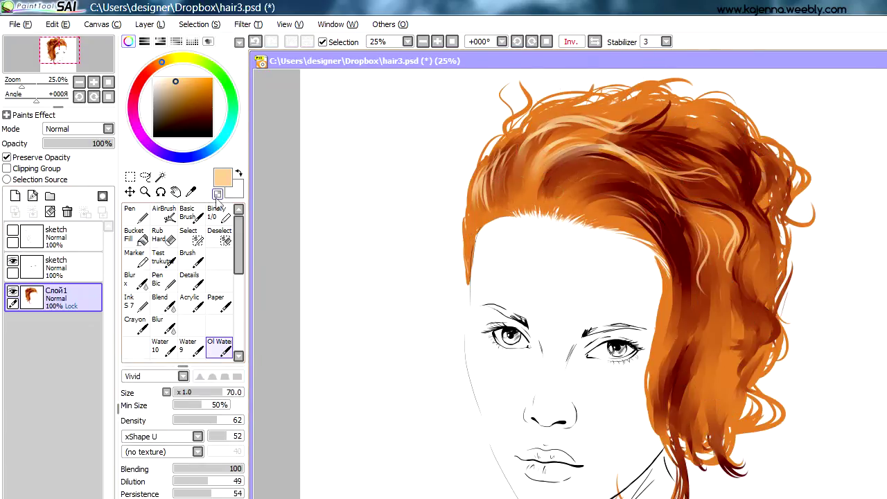
- Add red-brown shadow strands from the temple down the hair beside the face with the Test trukutru brush at size 25
left_click(164, 258)
left_click(511, 202, "alt")
left_click(558, 201, "alt")
left_click(666, 230, "alt")
mouse_move(667, 230)
left_mouse_down()
mouse_move(627, 284)
mouse_move(658, 370)
left_mouse_up()
left_click_drag(676, 323, 652, 407)
key("bracketleft")
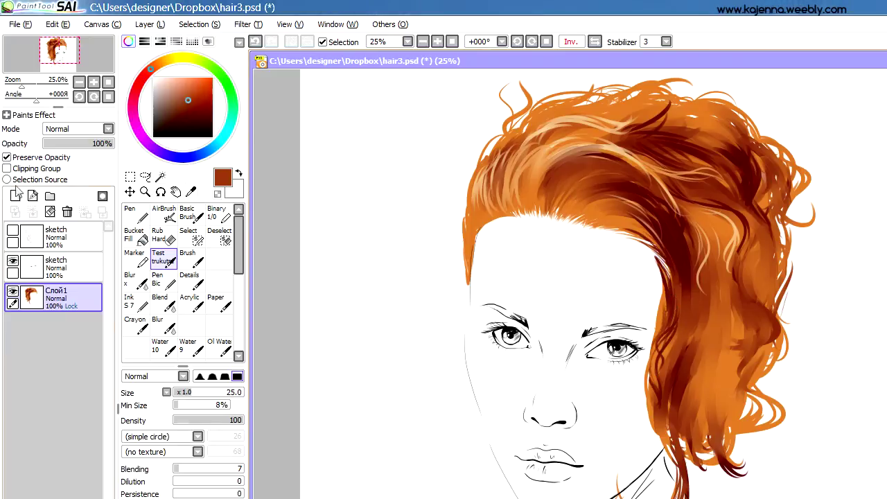
- Layer pale peach and orange strands over the front crown and temple using the Test trukutru brush at sizes 16 to 30
left_click(515, 185, "alt")
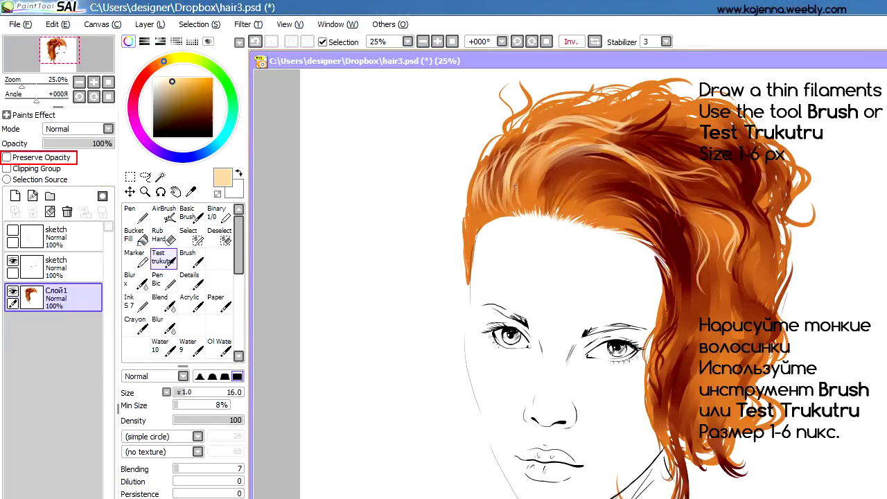
key("bracketright")
key("bracketright")
left_click(513, 147, "alt")
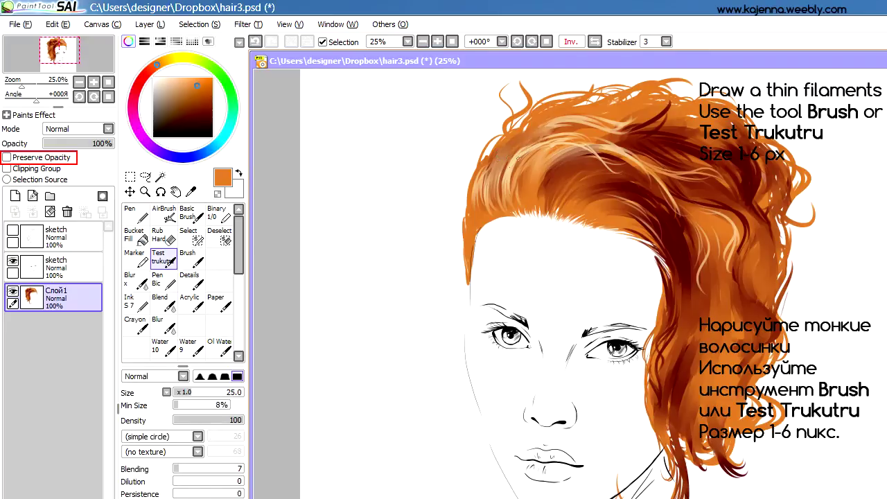
left_click(498, 183, "alt")
left_click(472, 240, "alt")
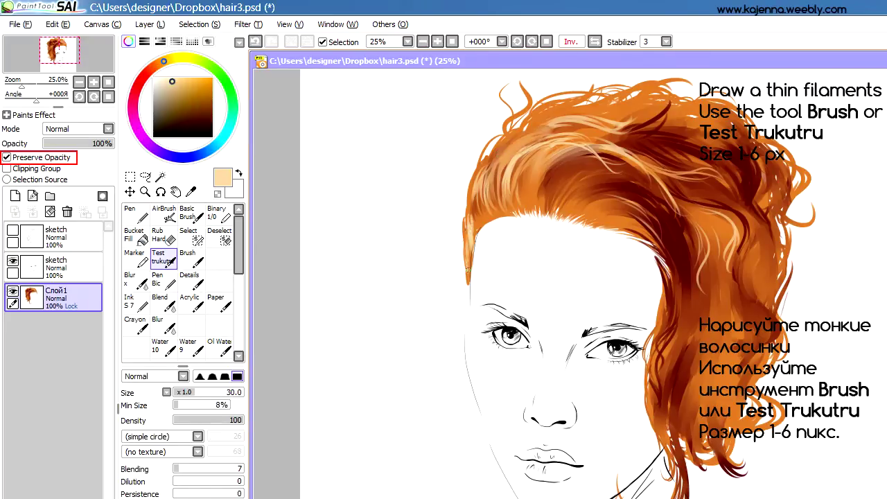
- Refine the temple and front hairline with peach strands at size 25, and brighten the front crown with cream highlights
key("bracketleft")
key("bracketleft")
left_click(489, 226, "alt")
left_click(488, 236, "alt")
key("bracketright")
left_click(523, 92, "alt")
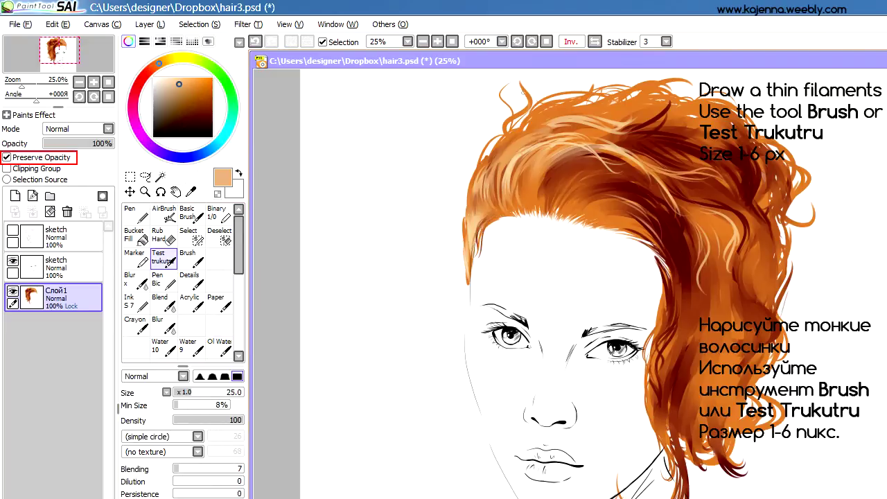
left_click(493, 171, "alt")
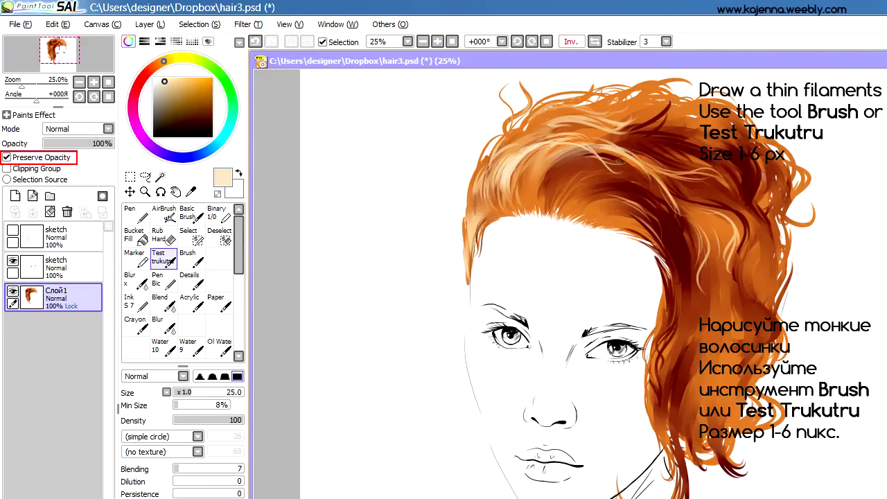
- Paint wavy orange strands over the dark lengths beside the face with a harder brush edge, size 30 and density 84
left_click(225, 376)
left_click(658, 208, "alt")
left_click_drag(648, 190, 687, 271)
left_click_drag(676, 258, 700, 327)
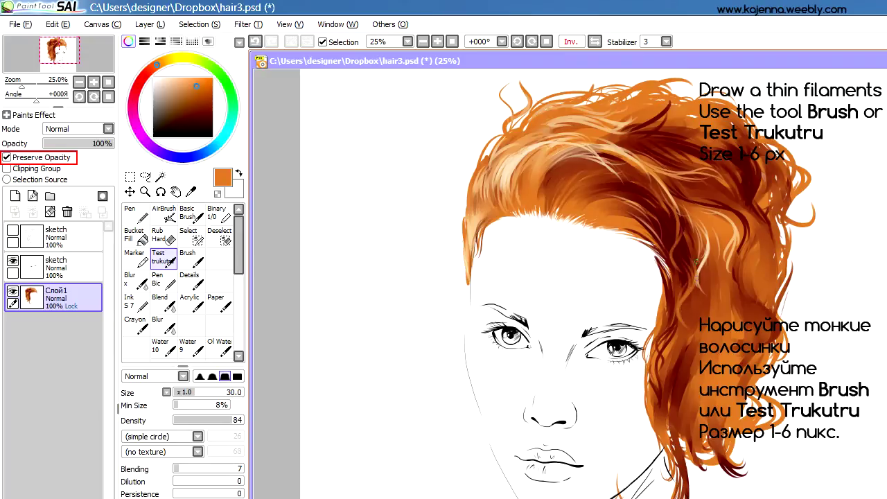
left_click_drag(686, 281, 713, 361)
- Add wavy golden and maroon strands through the middle and outer lengths at size 30, with Preserve Opacity off and blending 41
left_click(717, 297, "alt")
left_click(723, 275, "alt")
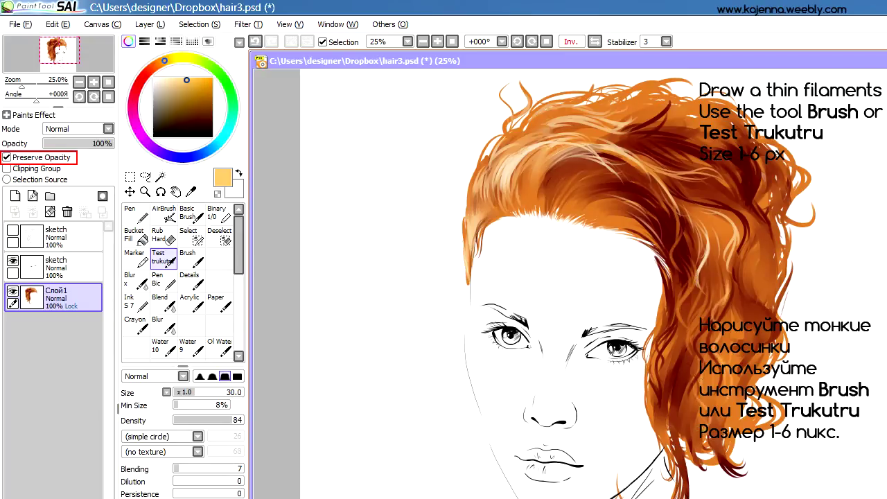
left_click(760, 306, "alt")
left_click_drag(760, 300, 756, 406)
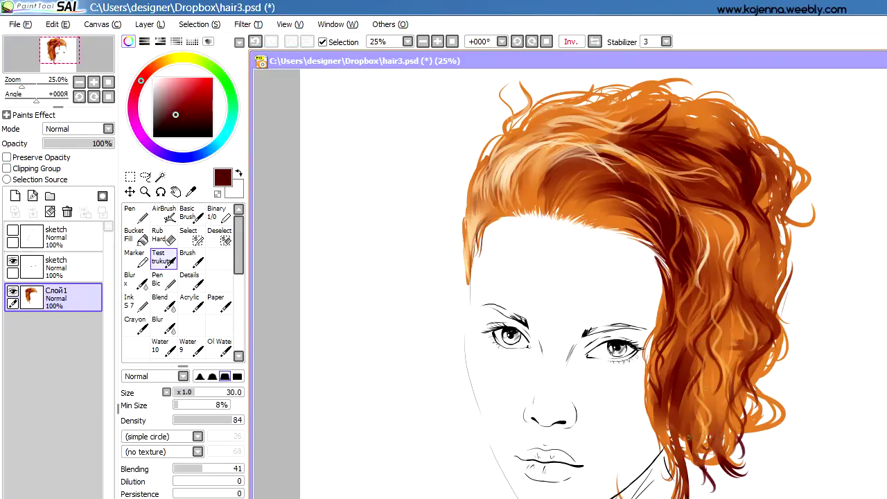
- Add wavy peach highlights and darker strands through the inner and outer curls with the Test trukutru brush at size 20
left_click(683, 360, "alt")
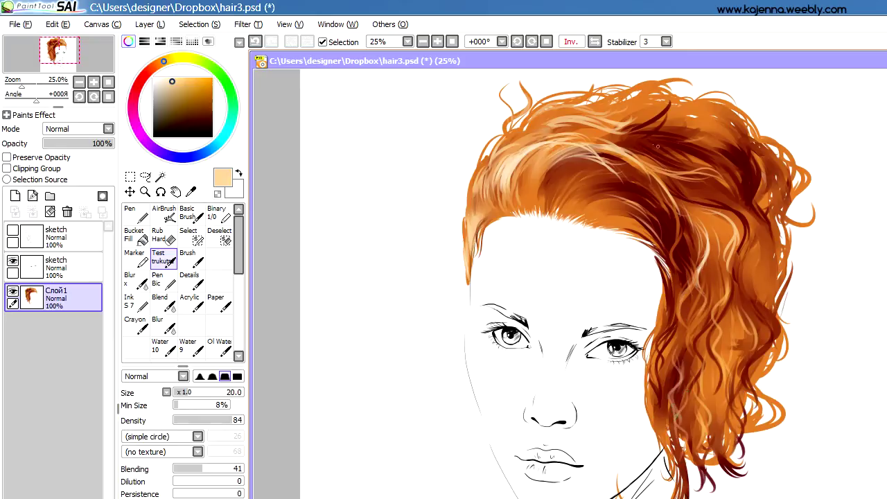
left_click(772, 261, "alt")
left_click_drag(763, 220, 756, 288)
left_click(772, 261, "alt")
left_click(765, 210, "alt")
left_click_drag(764, 214, 761, 305)
left_click_drag(723, 224, 736, 400)
left_click(721, 325, "alt")
- Paint loose strands at the ends beside the neck and peach highlights along the outer curls
key("bracketleft")
left_click(657, 415, "alt")
left_click_drag(655, 414, 662, 485)
left_click(781, 229, "alt")
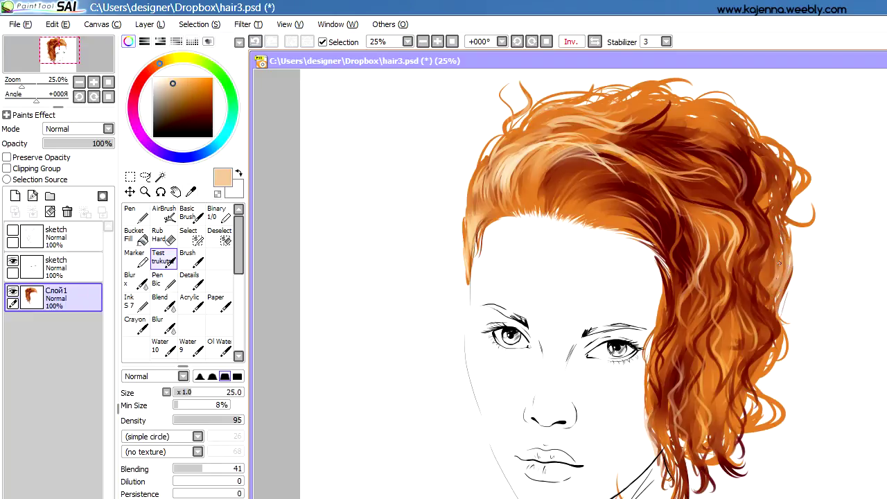
- Paint orange and reddish strands over the dark upper crown curls with the Test trukutru brush at size 25
left_click(779, 173, "alt")
left_click_drag(729, 118, 671, 137)
left_click(660, 135, "alt")
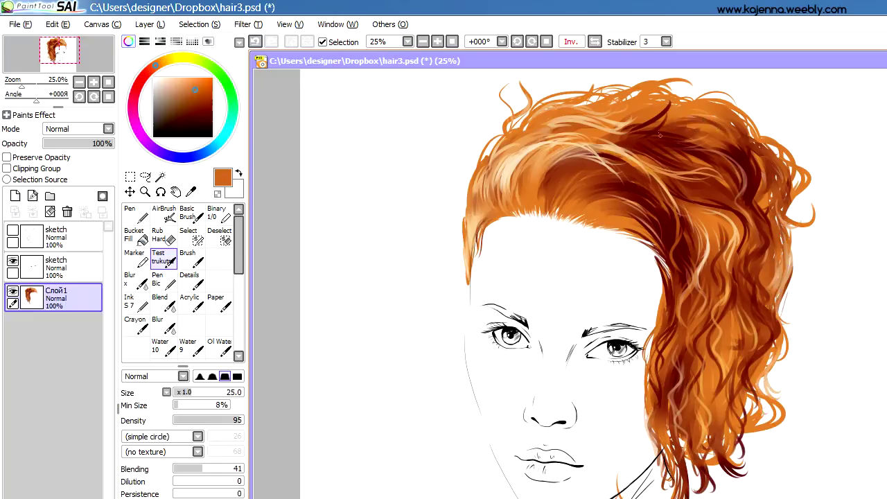
left_click(741, 142, "alt")
mouse_move(721, 125)
left_mouse_down()
mouse_move(627, 114)
mouse_move(624, 101)
left_mouse_up()
left_click(708, 118, "alt")
- Blend the new strands through the crown and lengths with the OI Water brush, varying its size around 35 to 40
left_click(219, 345)
left_click(727, 119, "alt")
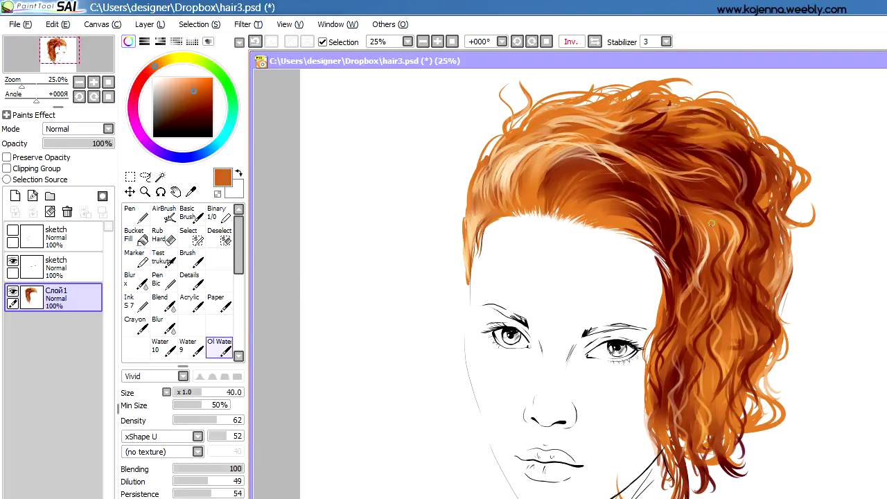
key("bracketright")
key("bracketright")
left_click(703, 359, "alt")
key("bracketleft")
key("bracketleft")
key("bracketleft")
key("bracketleft")
key("bracketleft")
left_click(710, 364, "alt")
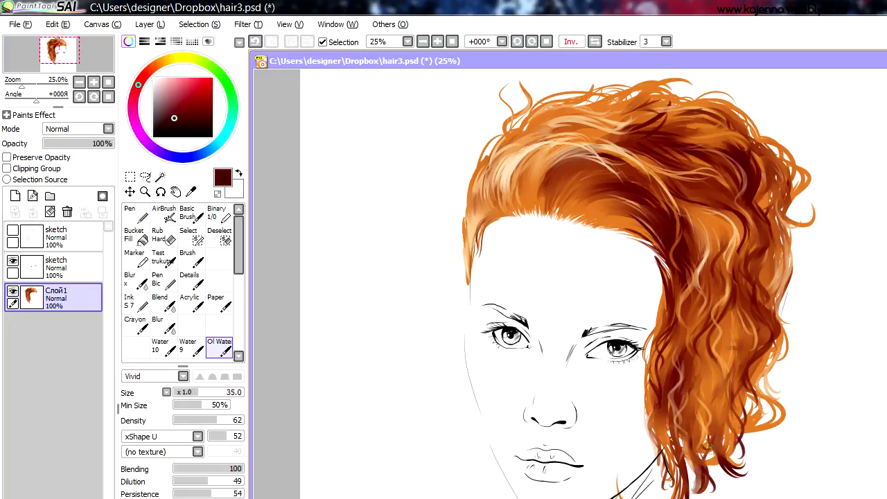
- Draw fine flyaway strands around the temple and front crown with the Test trukutru brush at size 12 and density 74
left_click(164, 256)
left_click_drag(462, 186, 458, 216)
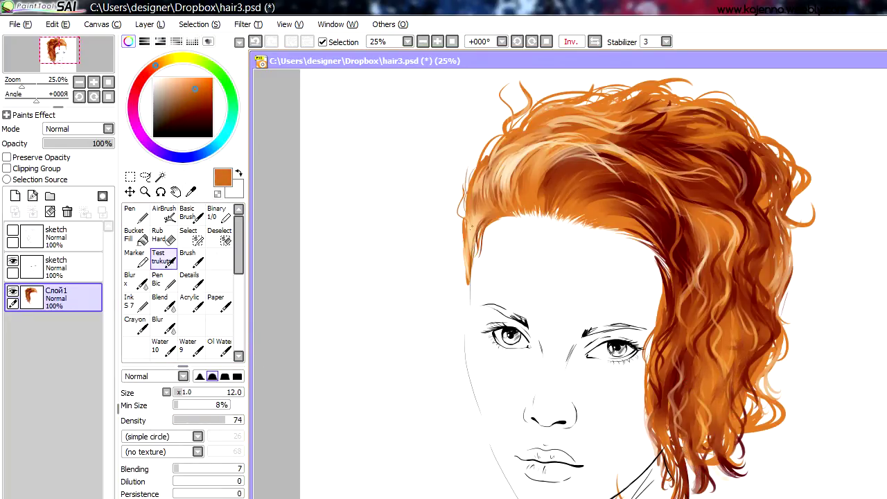
left_click(529, 158, "alt")
left_click(515, 161, "alt")
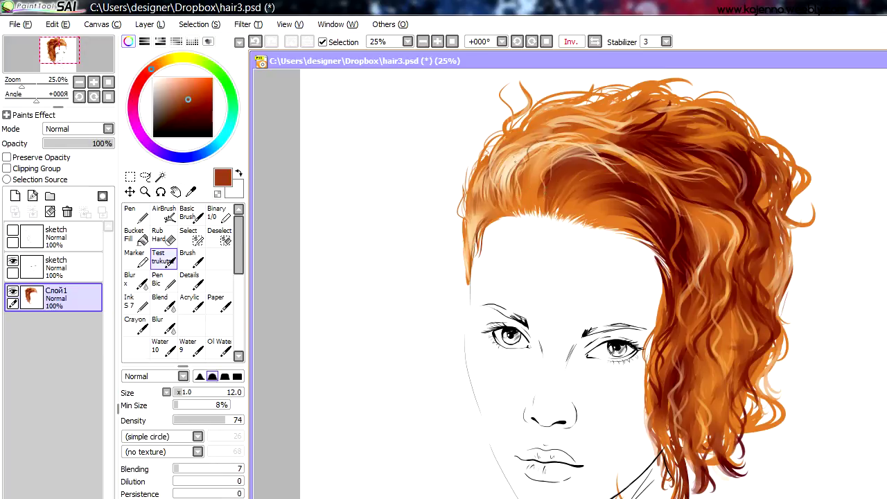
- Draw fine peach and reddish strands in the lengths, along the outer edge and at the forehead hairline, using sizes 12 and 9
left_click(716, 272, "alt")
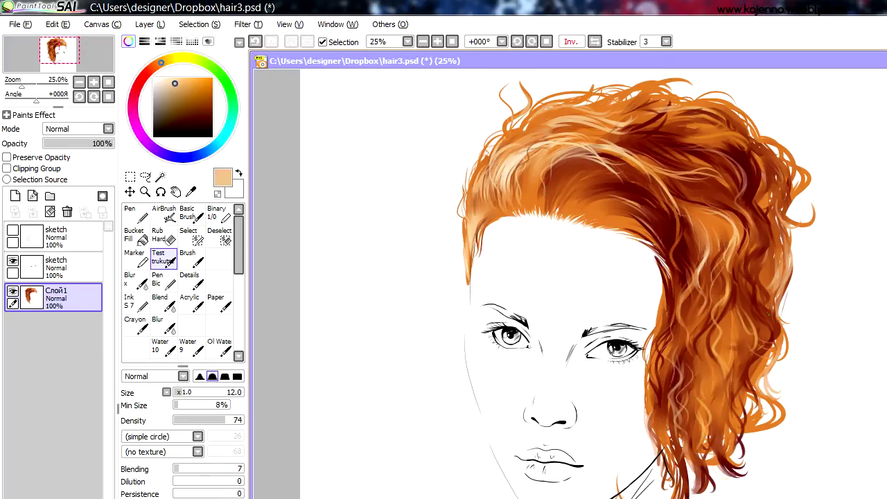
left_click(769, 266, "alt")
left_click(790, 270, "alt")
left_click_drag(798, 236, 782, 318)
left_click(784, 305, "alt")
left_click(631, 229, "alt")
left_click_drag(631, 231, 629, 247)
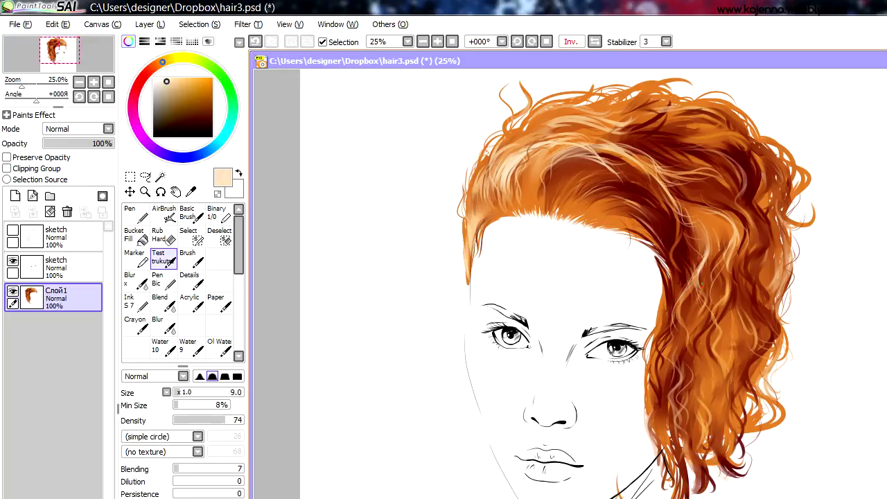
- Soften the dark lengths beside the face with the OI Water brush at size 35
left_click(702, 330, "alt")
key("b")
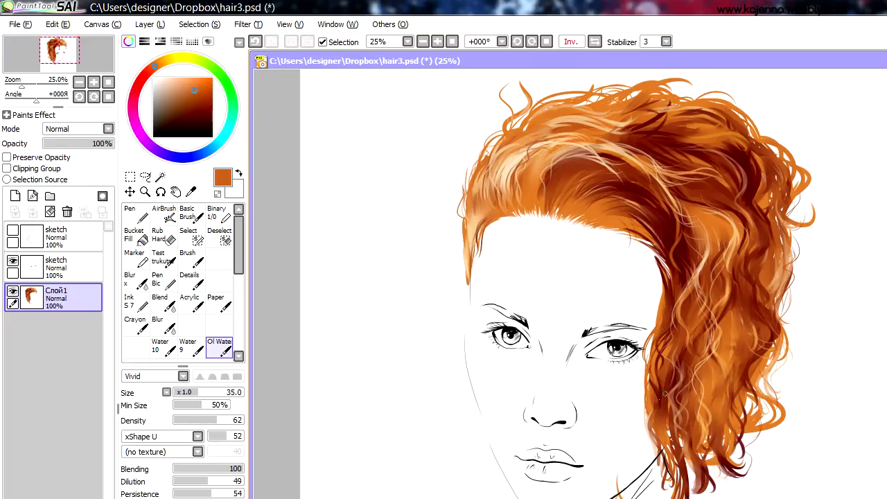
scroll(665, 394, "down", 2)
key("b")
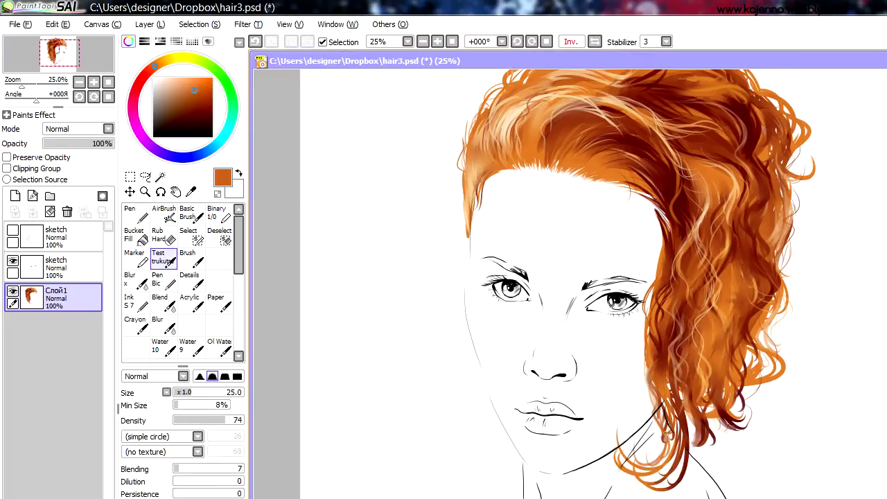
- Paint loose orange curls hanging from the lower ends with the Test trukutru brush at size 25
left_click(713, 412, "alt")
left_click_drag(762, 352, 742, 450)
left_click(728, 430, "alt")
left_click_drag(744, 420, 721, 478)
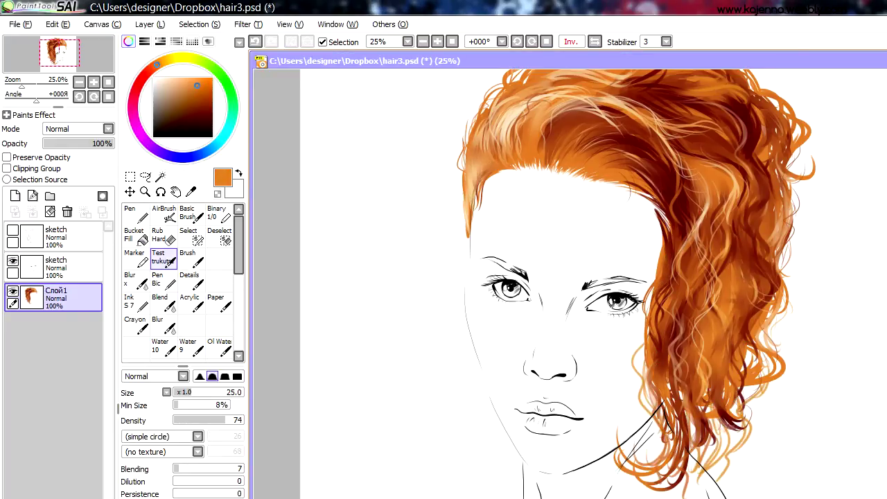
left_click_drag(693, 409, 669, 485)
- Deepen the lower curls beside the neck with dark red and maroon wavy strands at size 30
left_click(690, 437, "alt")
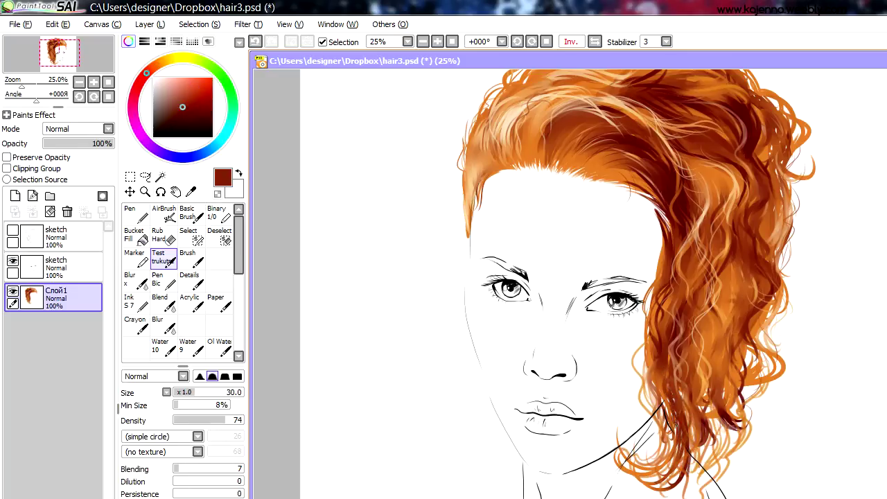
left_click_drag(672, 374, 672, 471)
left_click_drag(700, 382, 690, 455)
left_click_drag(699, 413, 693, 462)
left_click_drag(697, 336, 692, 392)
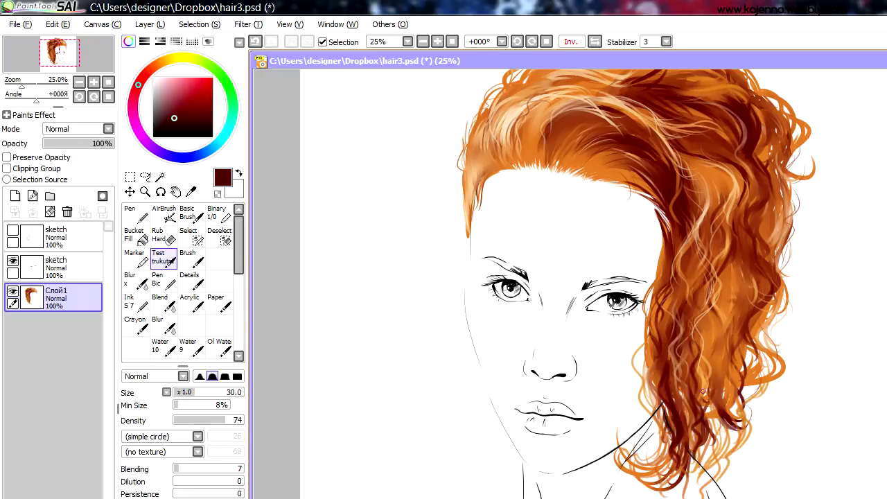
- Paint long wavy highlight strands down the middle and outer lengths with a smaller Test trukutru brush
left_click(717, 362, "alt")
left_click(725, 181, "alt")
key("bracketleft")
left_click_drag(726, 173, 702, 329)
left_click(714, 347, "alt")
left_click_drag(745, 267, 728, 340)
left_click_drag(735, 281, 721, 479)
- Extend the lower curl ends with loose strands in sampled hair colours, using a slightly larger brush
left_click(728, 388, "alt")
key("bracketright")
left_click(725, 444, "alt")
left_click_drag(725, 437, 728, 478)
left_click_drag(714, 409, 721, 481)
- Lengthen the lowest hanging strands and blend them into the ends with the OI Water brush at size 35
scroll(714, 346, "down", 3)
key("bracketright")
key("bracketright")
left_click(707, 389, "alt")
left_click(715, 276, "alt")
mouse_move(704, 368)
left_mouse_down()
mouse_move(714, 437)
mouse_move(706, 459)
left_mouse_up()
left_click(715, 276, "alt")
left_click(717, 374, "alt")
key("o")
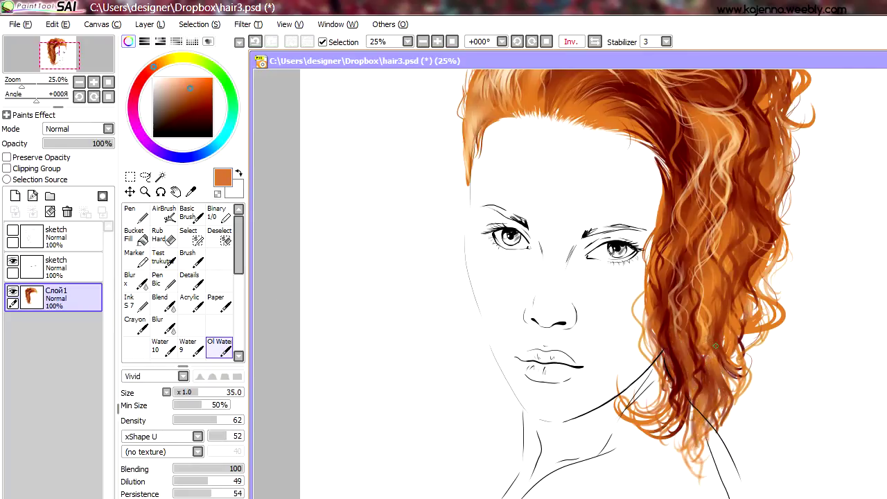
- Paint soft peach highlights and sampled tones through the lengths with the Test trukutru brush at size 50, preserving opacity
key("t")
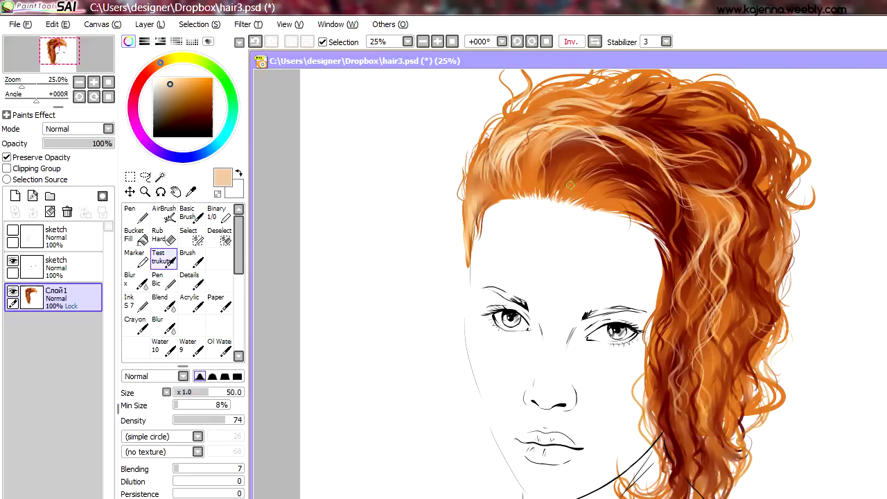
left_click(605, 210, "alt")
mouse_move(691, 279)
left_mouse_down()
mouse_move(690, 332)
mouse_move(712, 435)
left_mouse_up()
left_click(721, 277, "alt")
left_click(709, 357, "alt")
left_click(703, 364, "alt")
left_click_drag(707, 359, 704, 461)
- Add fine wavy strands to the lower ends and the neck lock at size 20 and density 100, with Preserve Opacity off
scroll(700, 389, "down", 3)
left_click(693, 284, "alt")
left_click_drag(686, 284, 690, 329)
left_click(709, 370, "alt")
left_click_drag(702, 390, 720, 456)
left_click(693, 391, "alt")
mouse_move(696, 405)
left_mouse_down()
mouse_move(702, 431)
mouse_move(623, 425)
left_mouse_up()
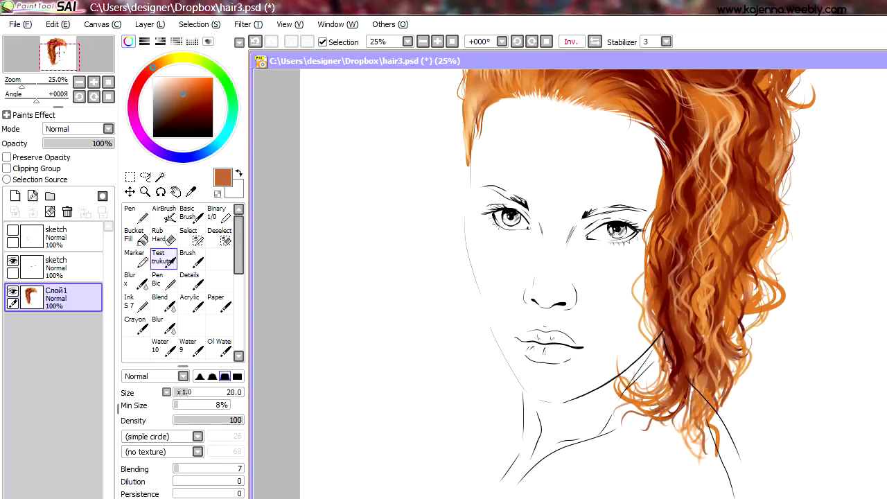
- Paint loose wavy strands at the outer lower ends in sampled hair colours and blend them with the OI Water brush at size 35
left_click(730, 107, "alt")
left_click_drag(727, 362, 733, 451)
left_click(742, 332, "alt")
left_click_drag(740, 333, 746, 407)
left_click(749, 305, "alt")
left_click_drag(749, 309, 728, 433)
left_click_drag(725, 378, 730, 451)
key("w")
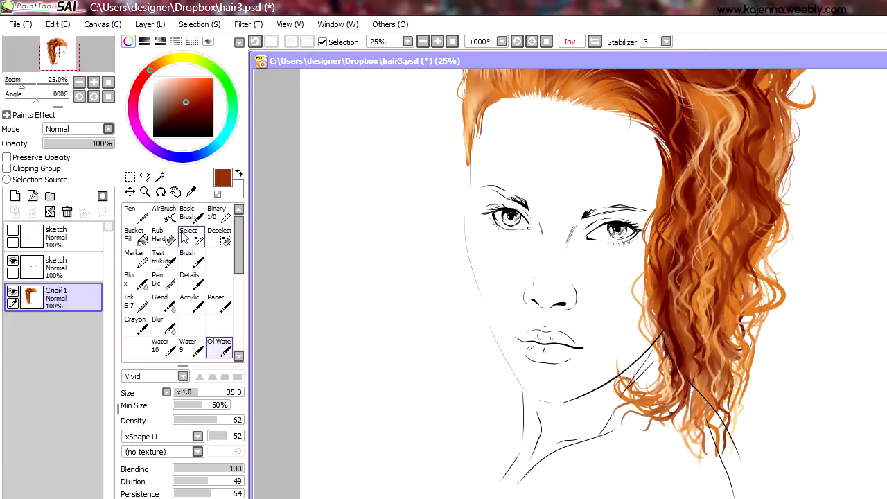
- Add fine orange flyaway strands to the lower ends with the Test trukutru brush at size 9, softening the tips with the Rub Hard eraser
left_click(163, 258)
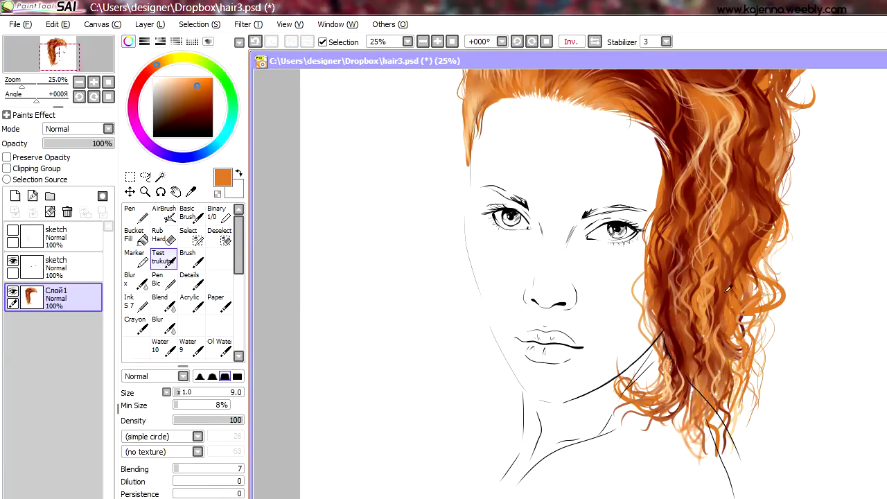
left_click_drag(753, 354, 756, 430)
left_click_drag(745, 388, 737, 472)
key("e")
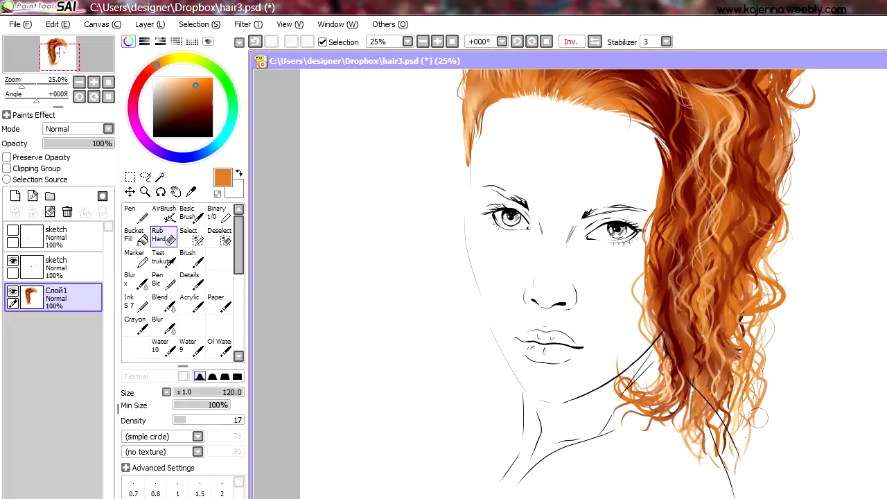
- Paint thin light peach strands over the crown and upper lengths with the Test trukutru brush at size 12 and blending 36
scroll(873, 316, "up", 5)
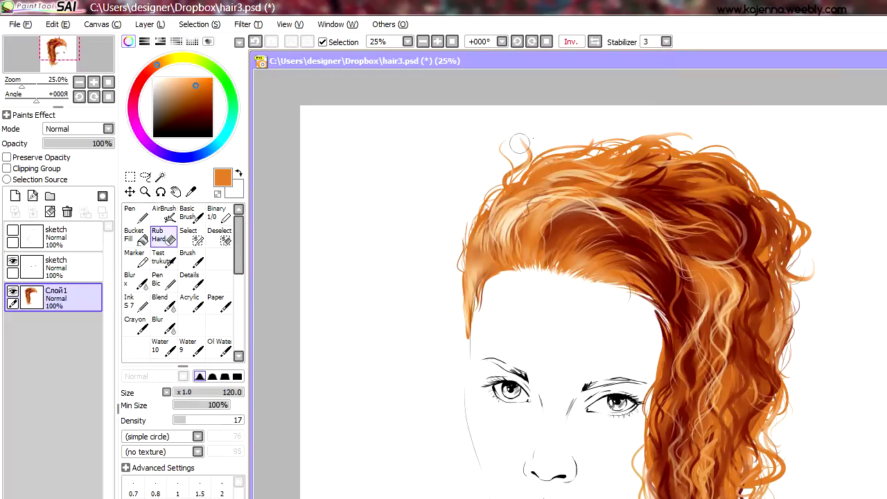
left_click(163, 258)
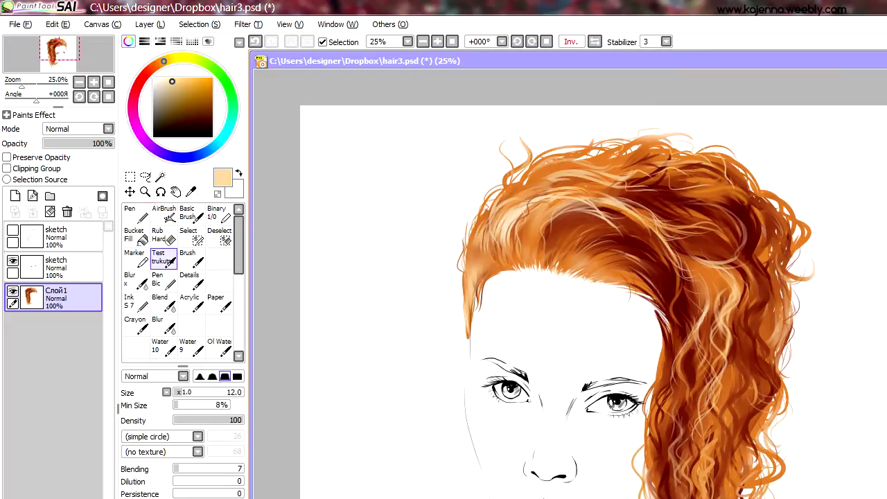
left_click(199, 469)
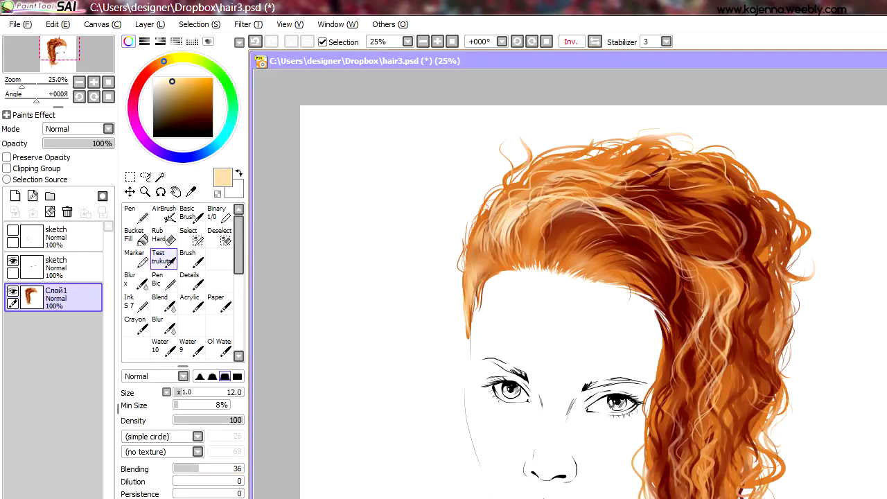